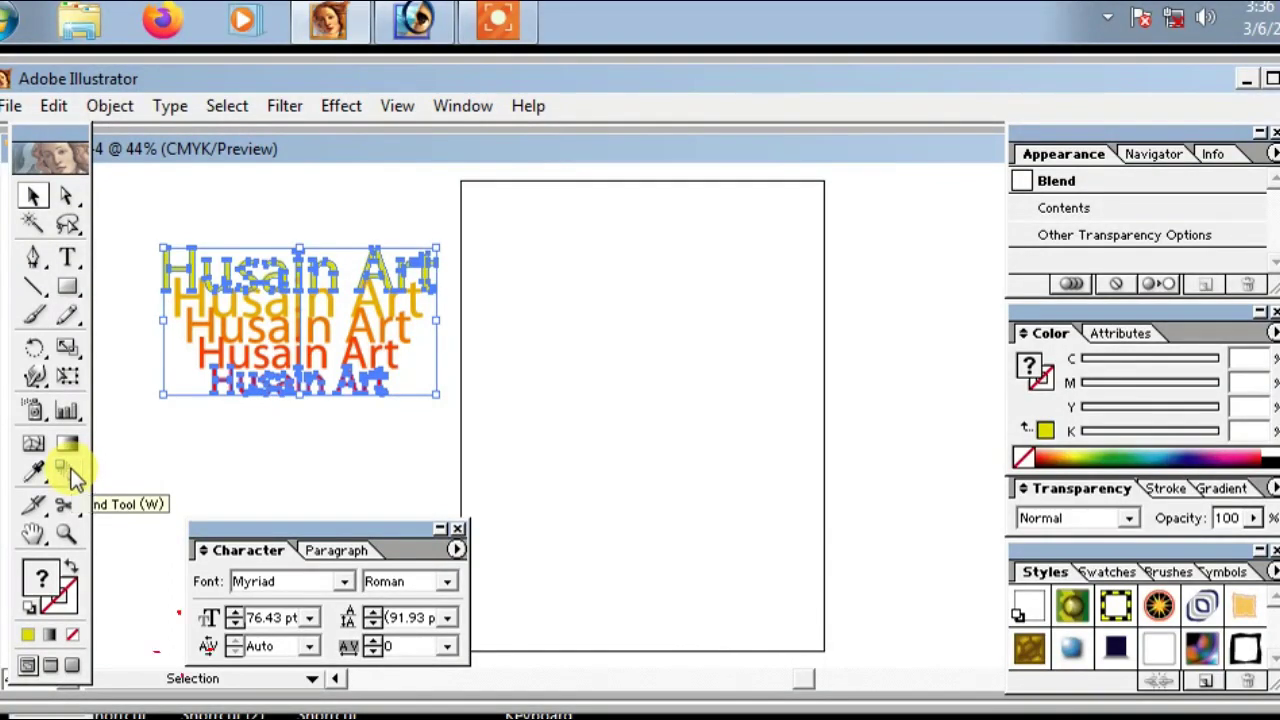
Set the Blend tool options to Specified Steps with 30 steps.
double_click(68, 470)
left_click(620, 358)
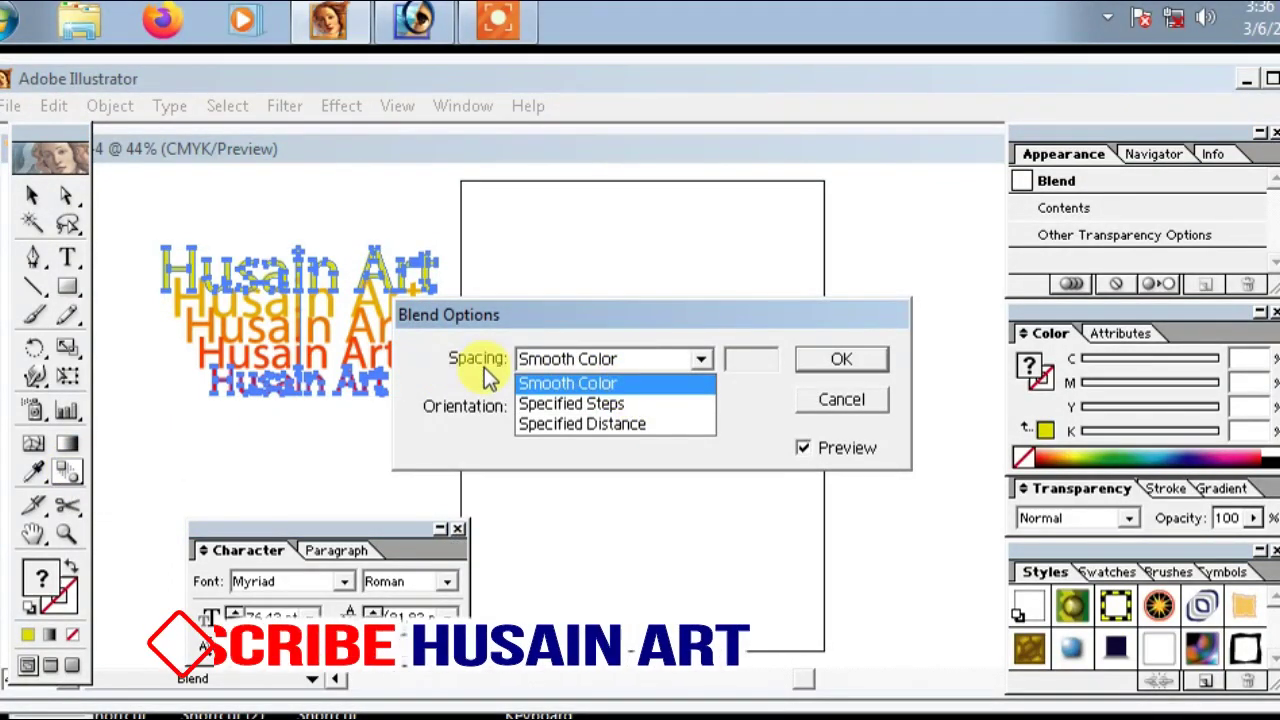
left_click(604, 404)
left_click(614, 362)
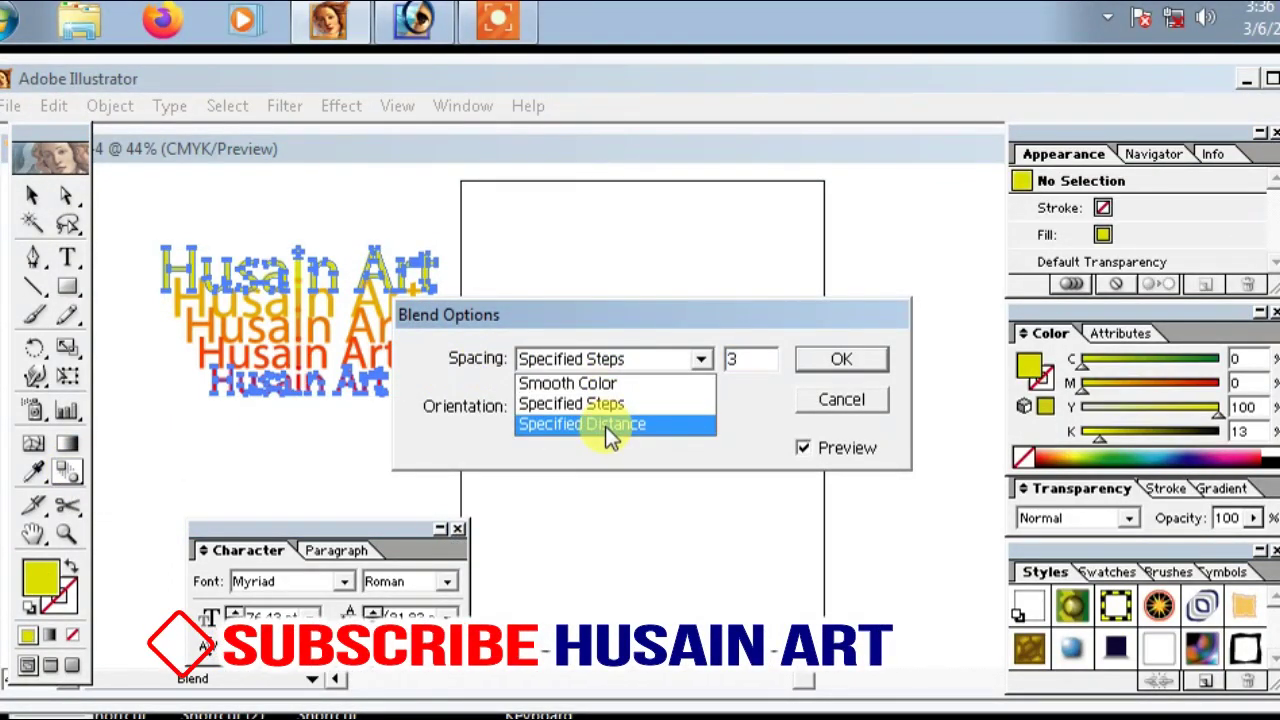
left_click(605, 426)
left_click(616, 363)
left_click(598, 403)
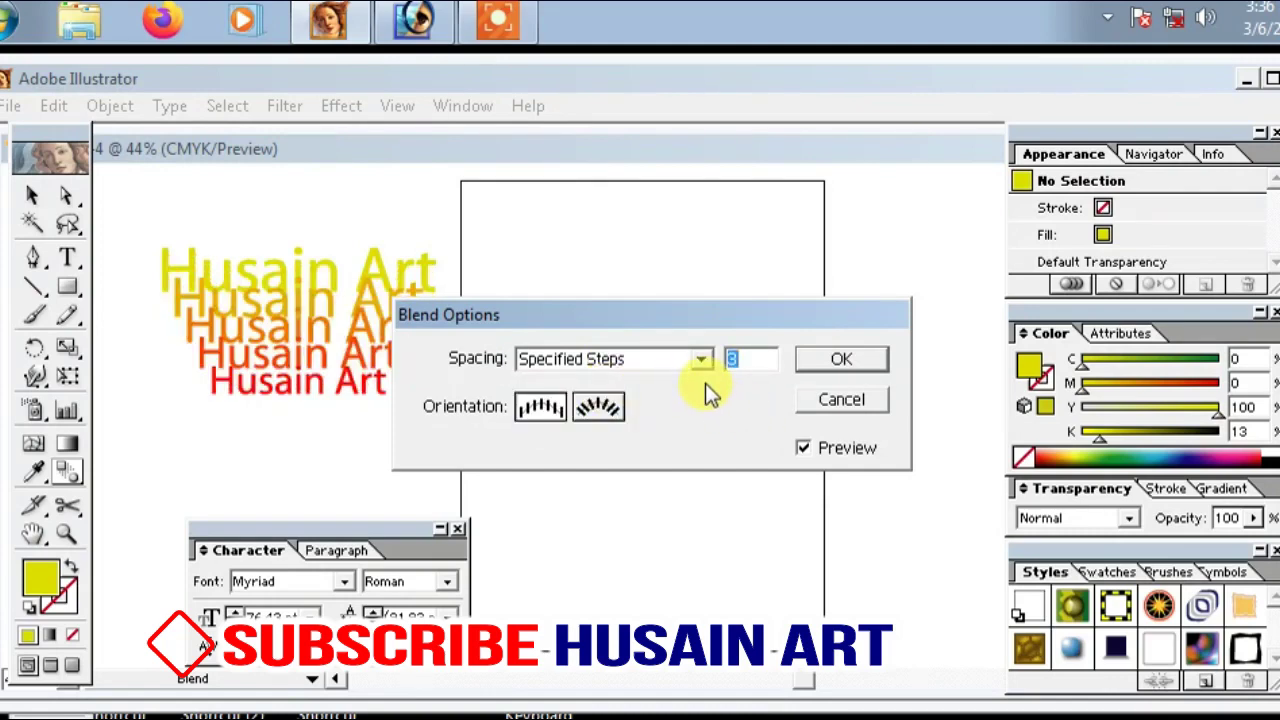
type("9")
type("30")
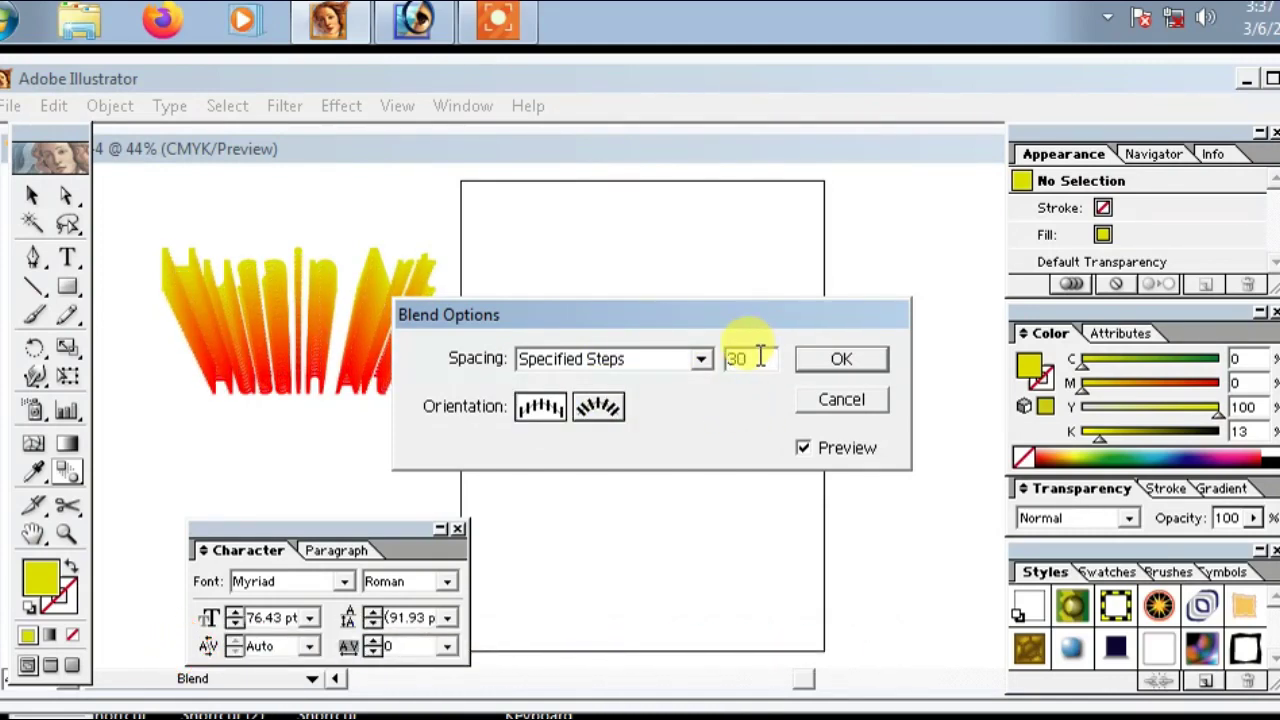
left_click(840, 360)
left_click(304, 234, "ctrl")
Zoom in on the blend and fill the top Husain Art text green.
left_click_drag(304, 234, 713, 399)
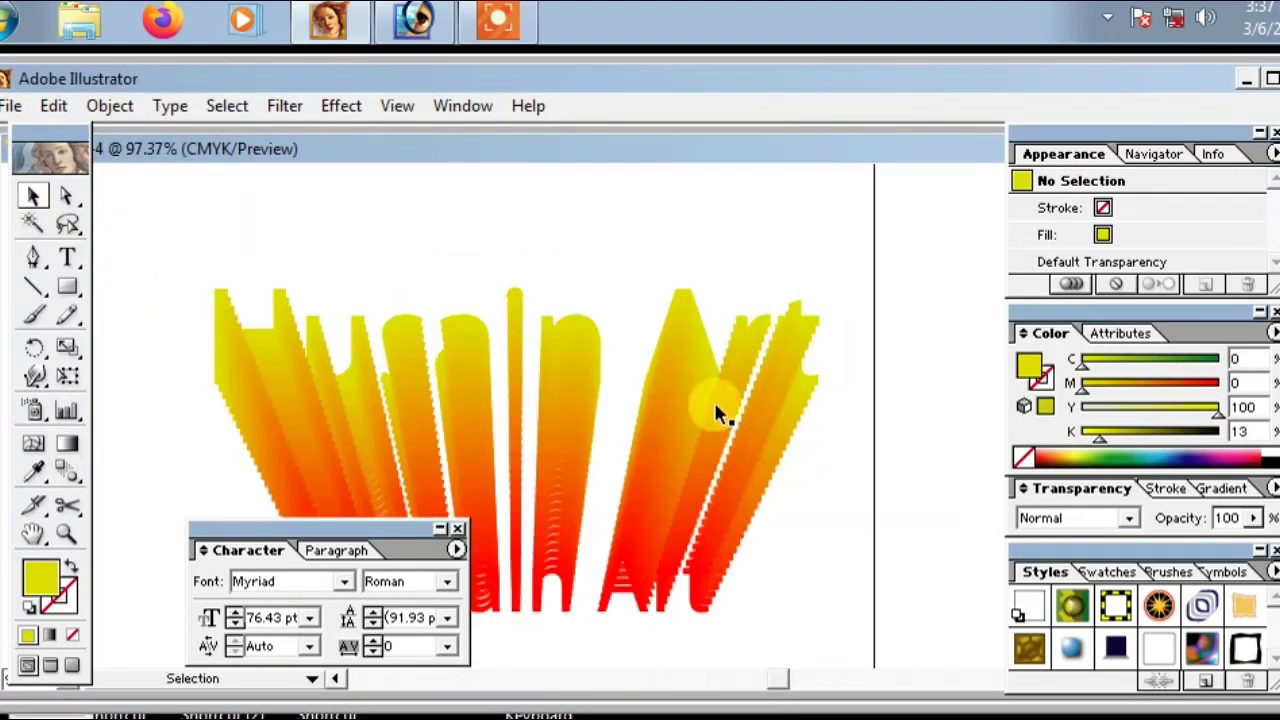
left_click(614, 427)
left_click(1216, 359)
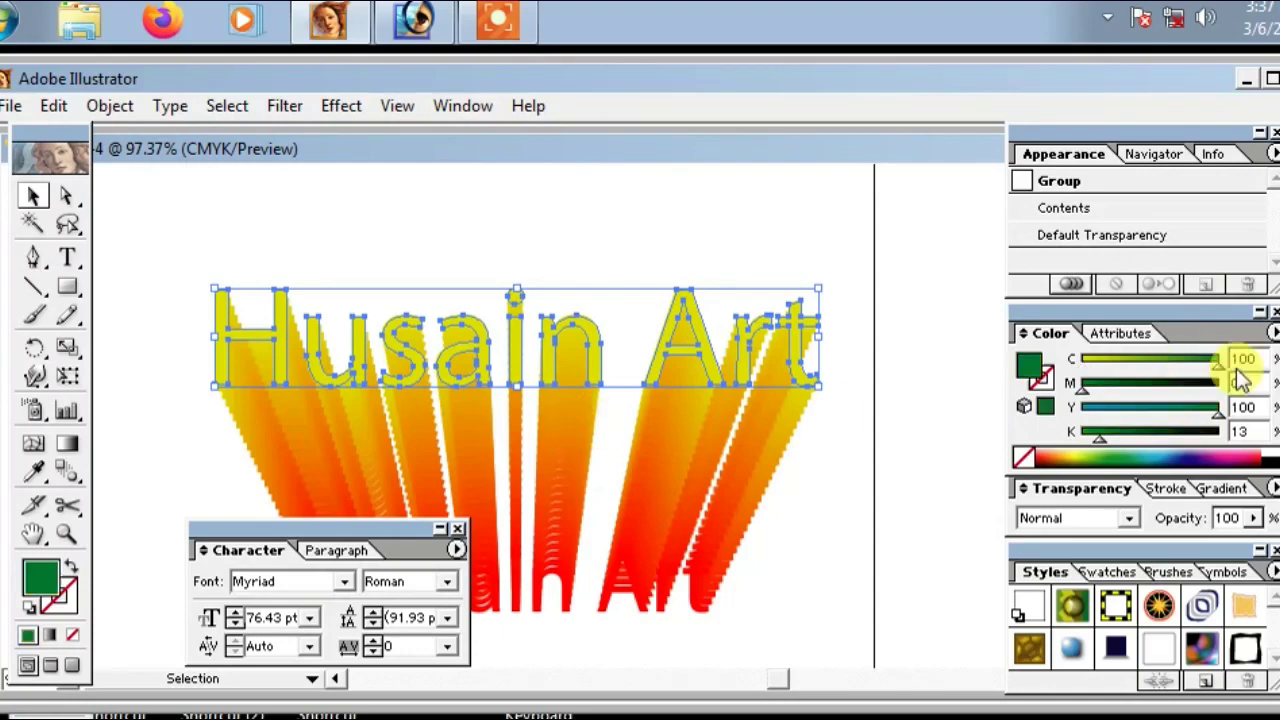
left_click(879, 345)
key("Tab")
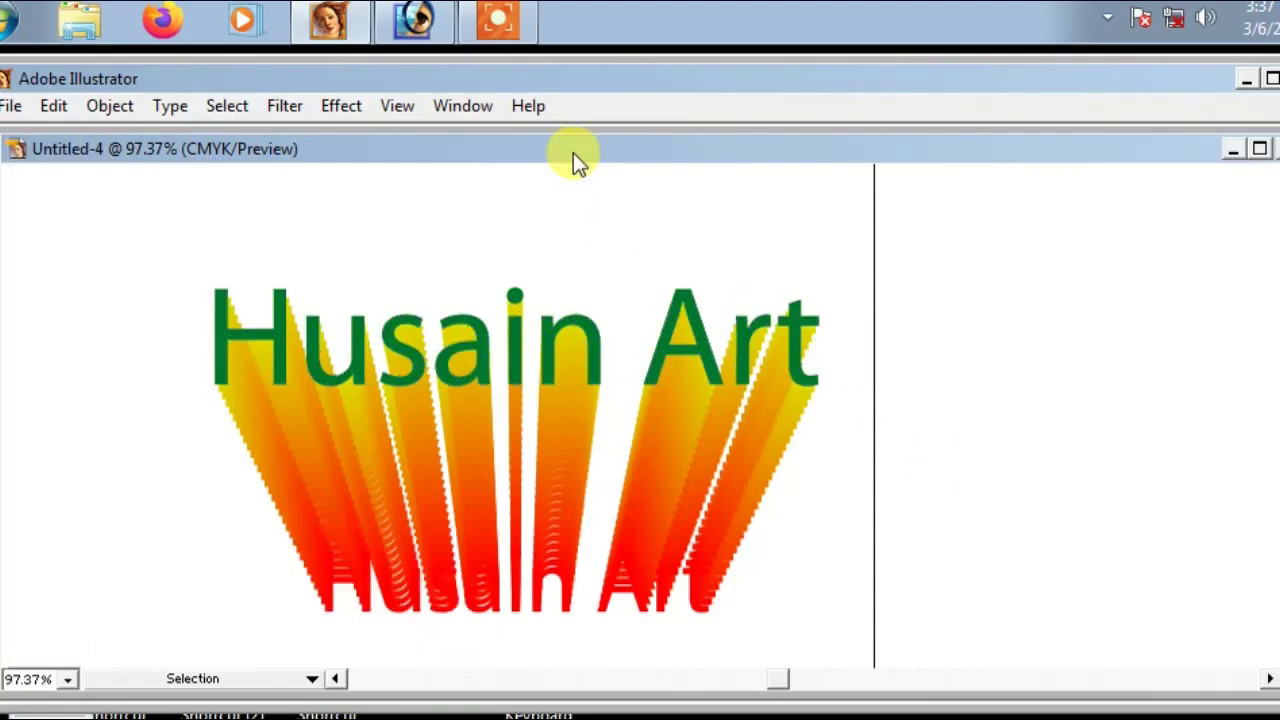
double_click(573, 153)
left_click(488, 243)
key("Tab")
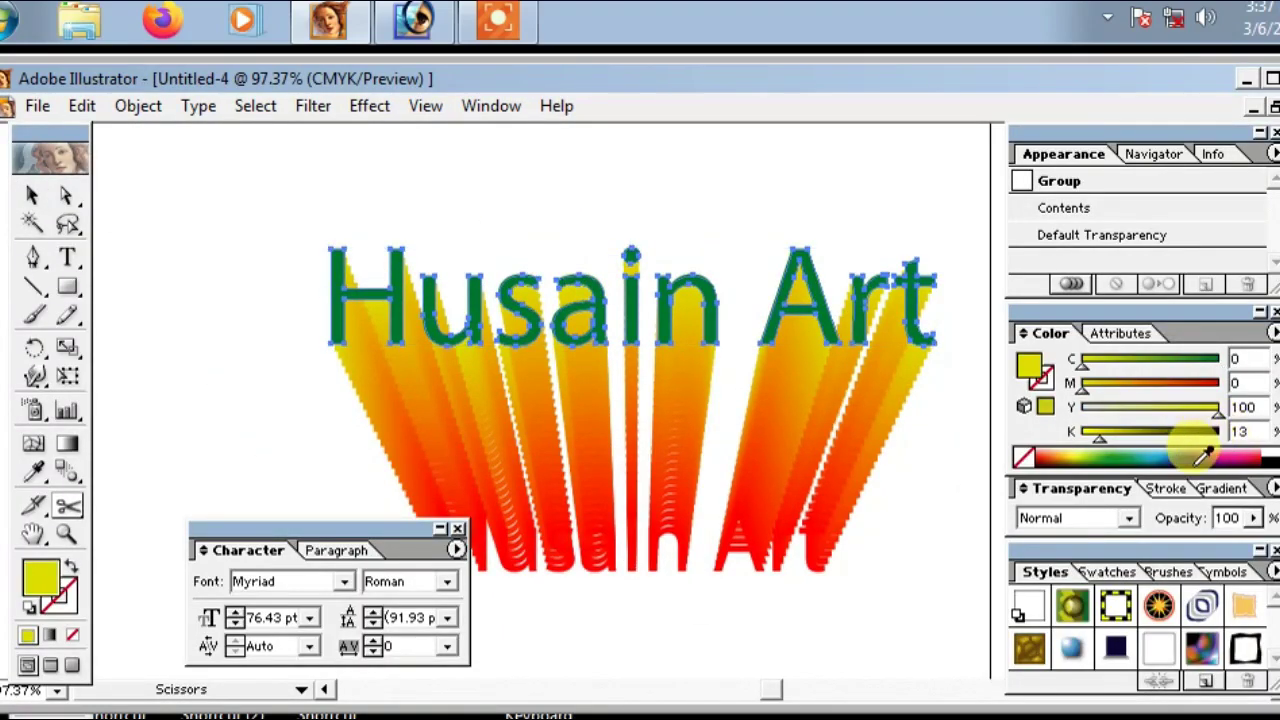
Give the top text a white stroke at 6 pt weight, then preview it.
left_click(1166, 488)
left_click(1156, 518)
left_click(1154, 626)
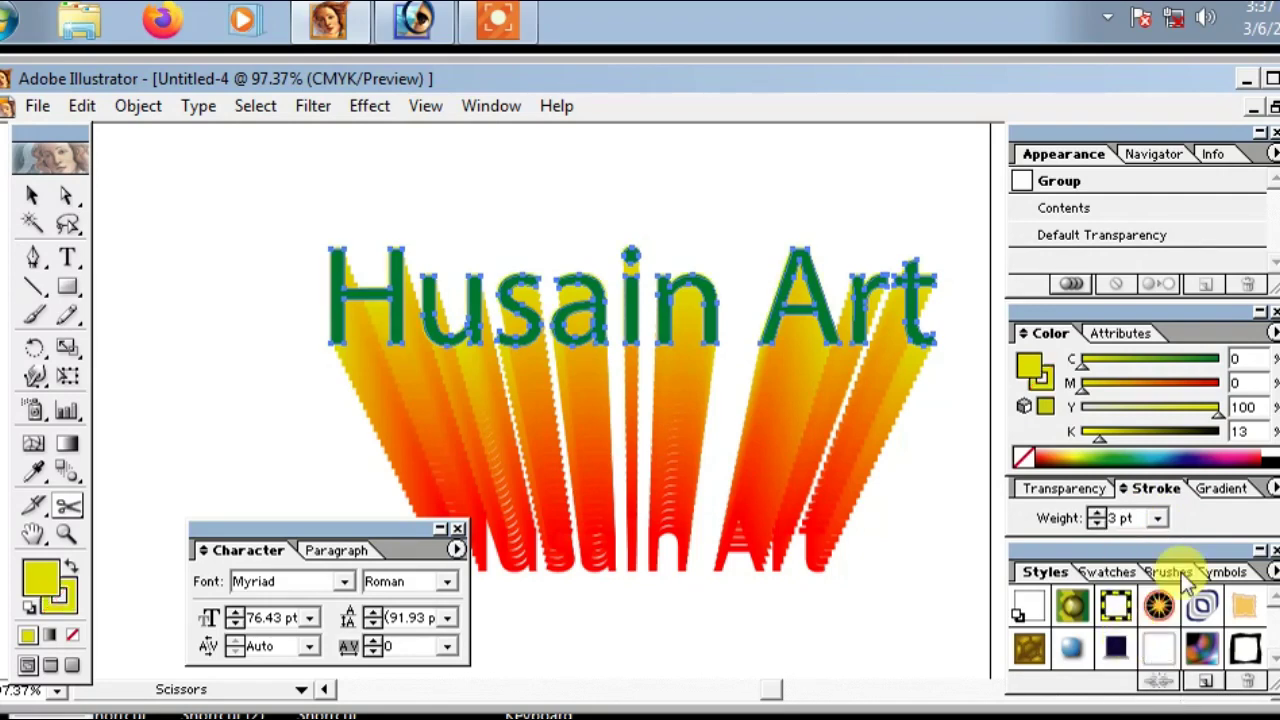
left_click(1040, 375)
left_click(1273, 488)
left_click(1200, 498)
left_click(1097, 514)
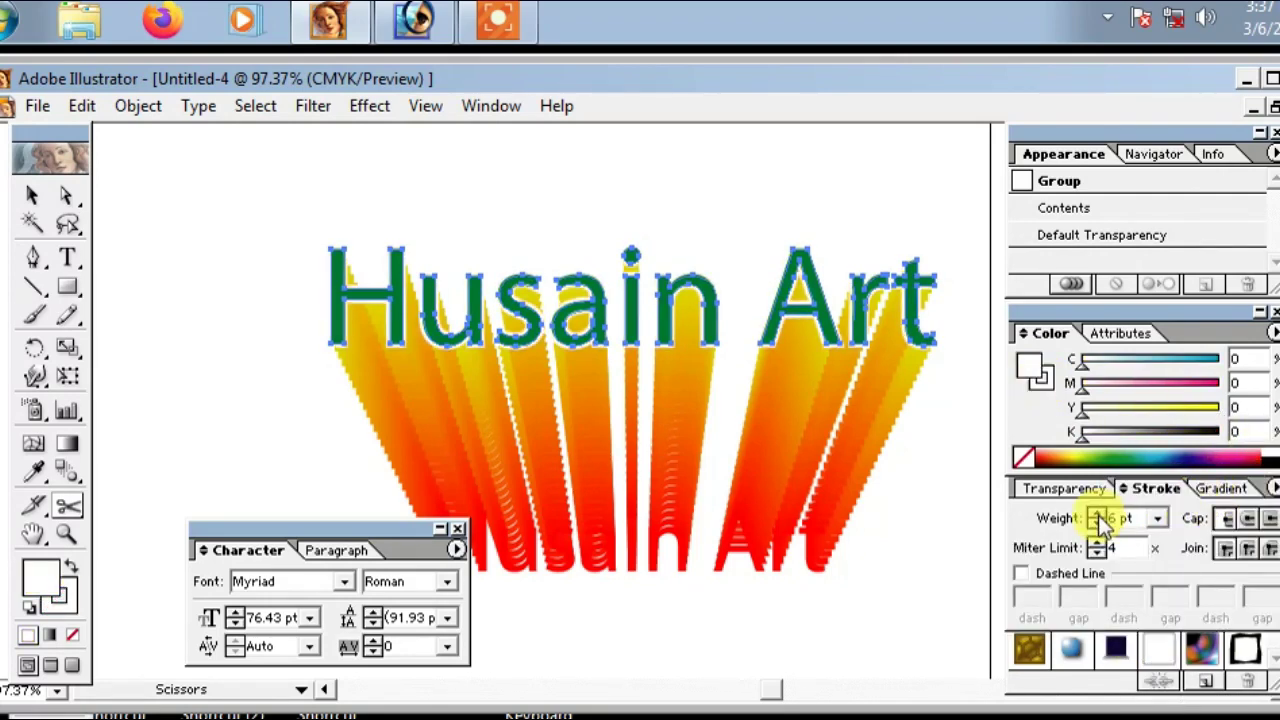
key("v")
left_click(192, 187)
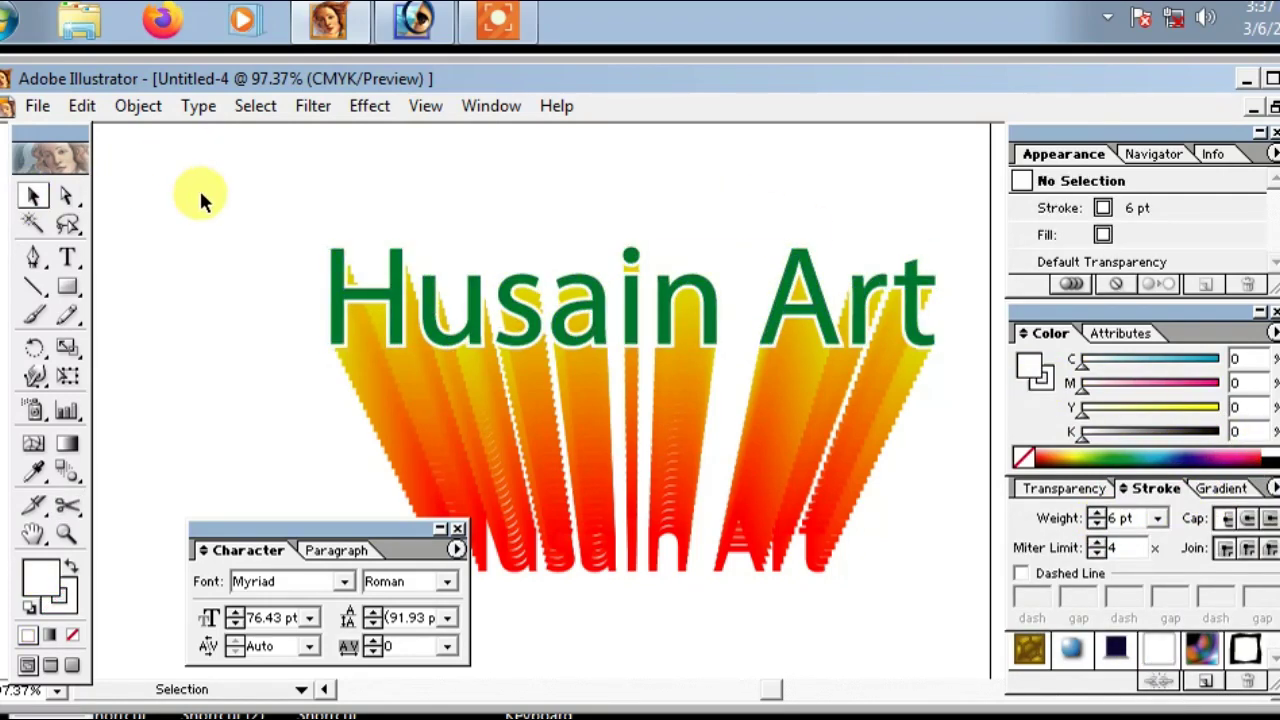
key("Tab")
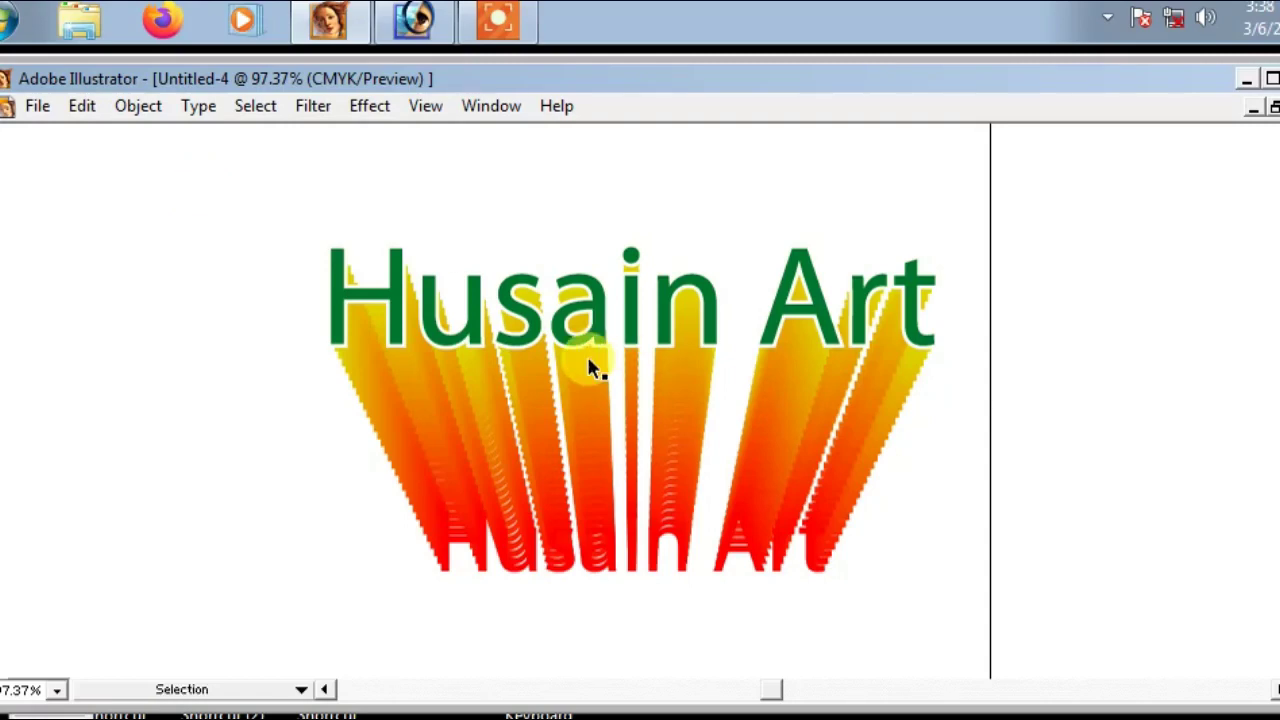
Zoom out to view the whole Husain Art artwork, then restore the panels.
left_click(586, 353, "ctrl+alt")
left_click_drag(350, 232, 729, 432)
key("Tab")
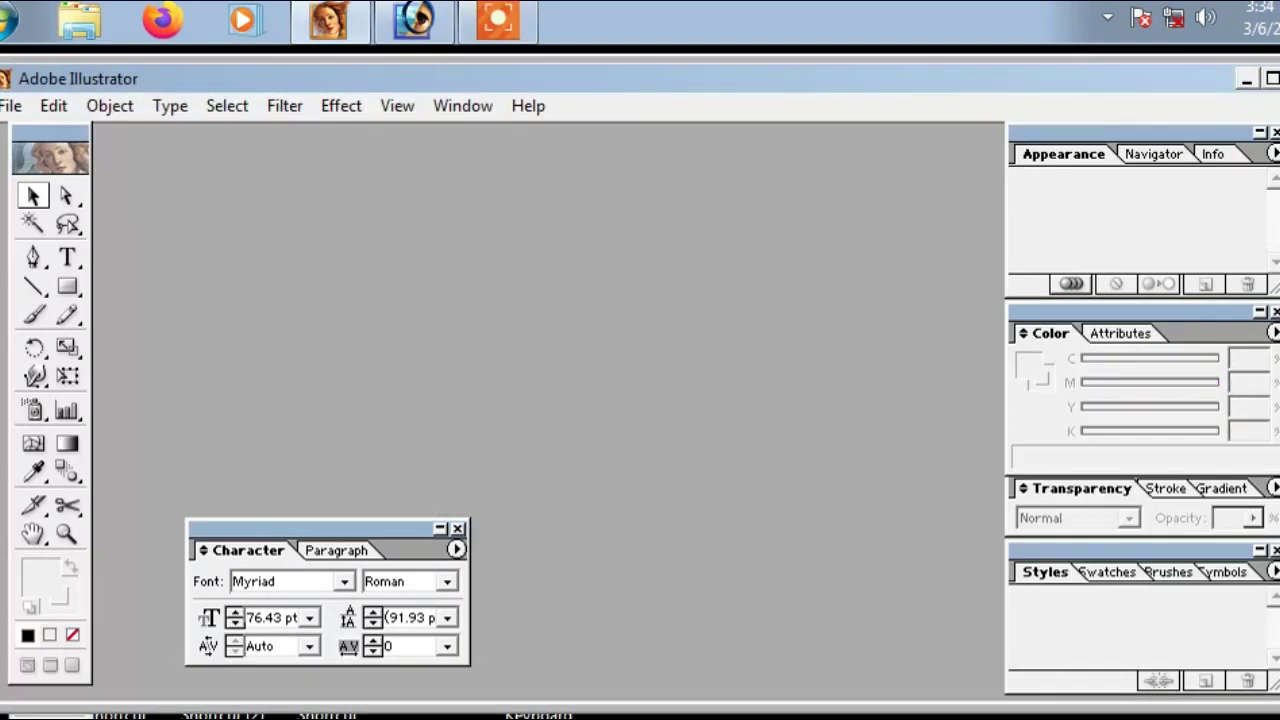
Create a new Letter-size (612 × 792 pt) CMYK document.
left_click(12, 106)
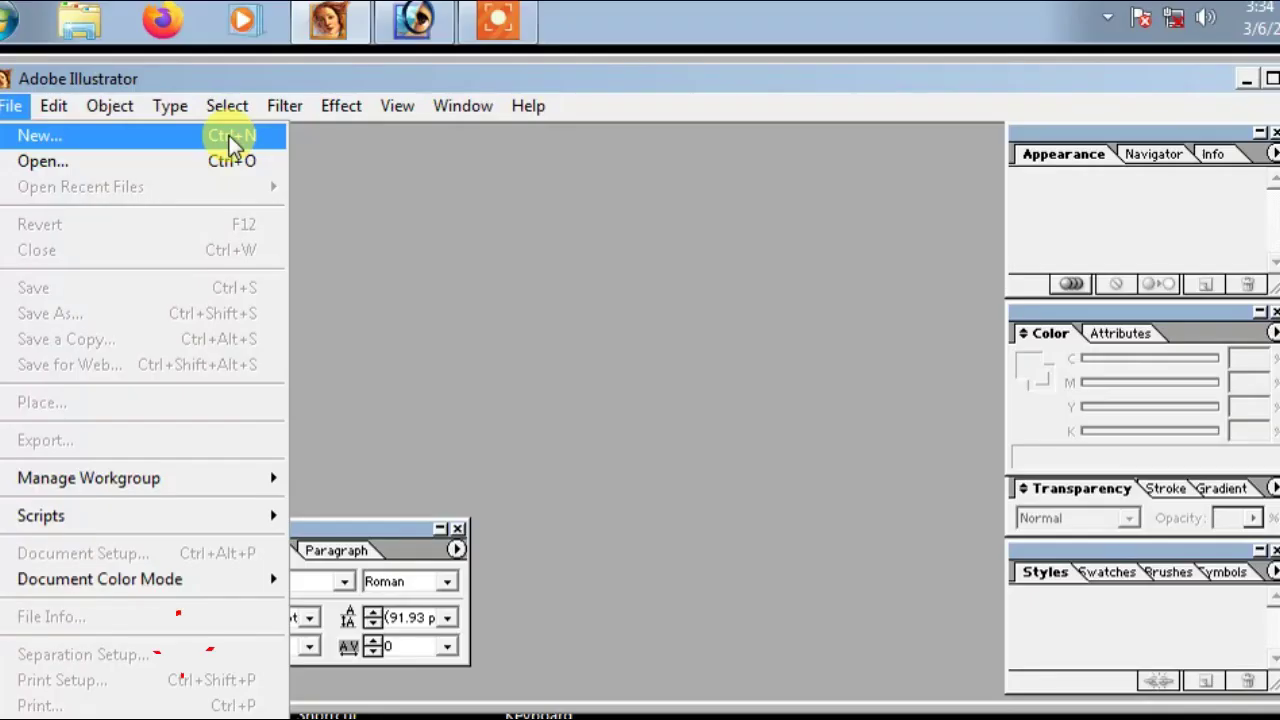
left_click(433, 257)
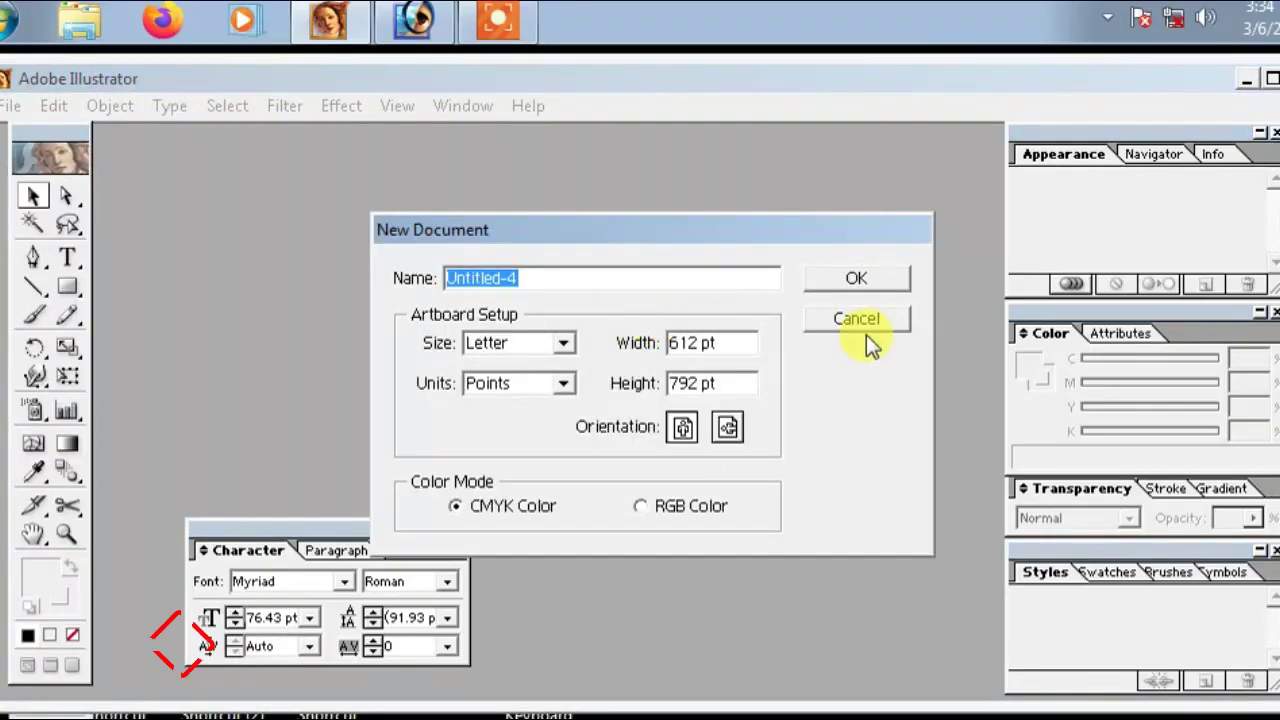
left_click(874, 276)
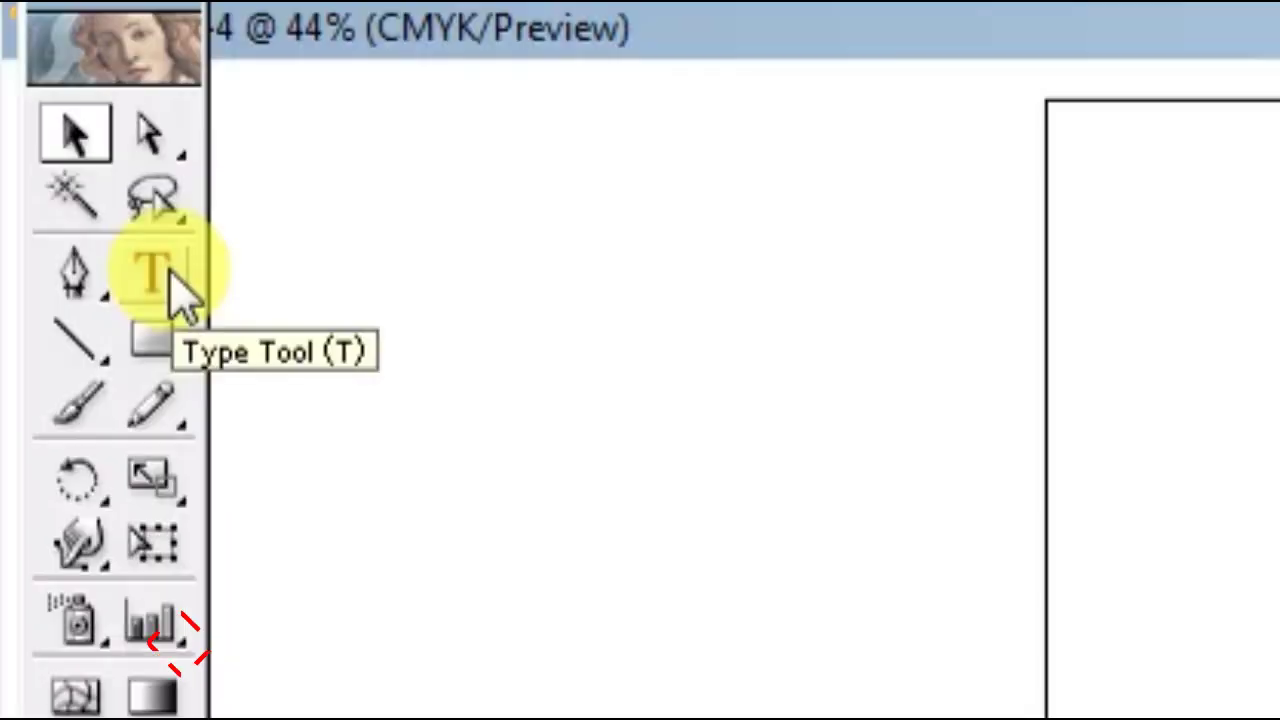
Add the text 'Husain Art' in Myriad to the left of the artboard.
left_click(152, 272)
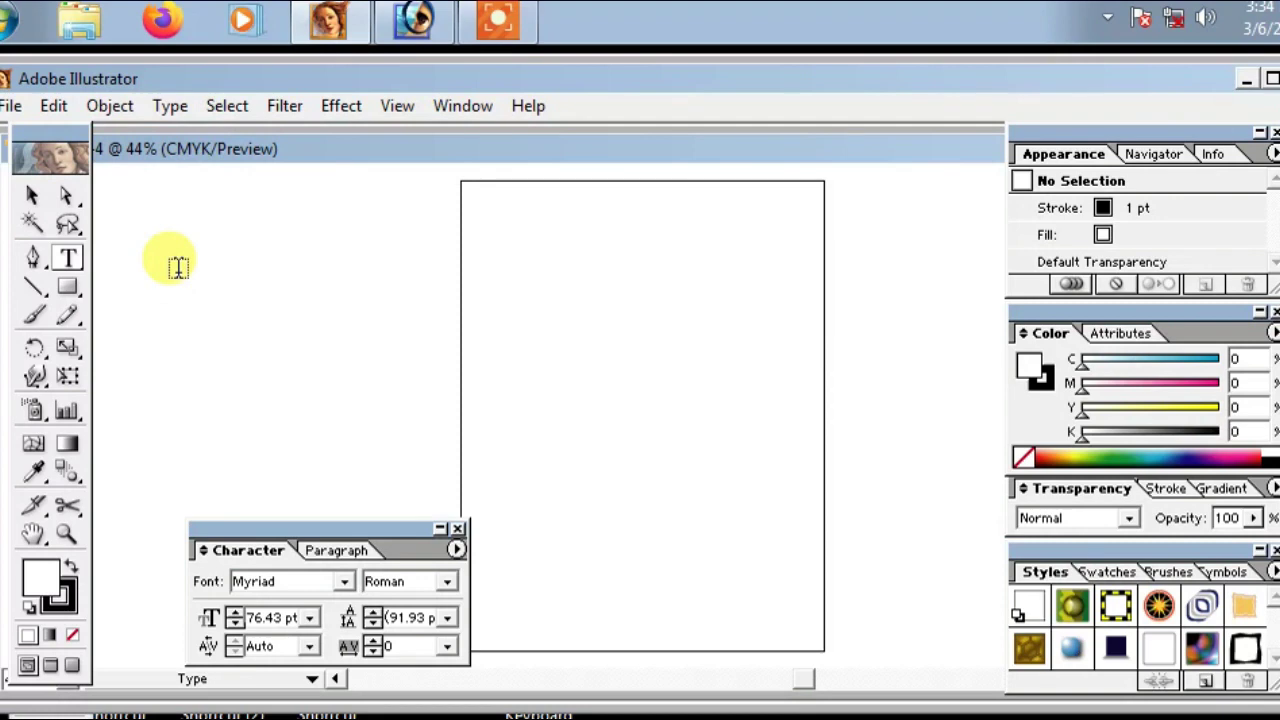
left_click(177, 266)
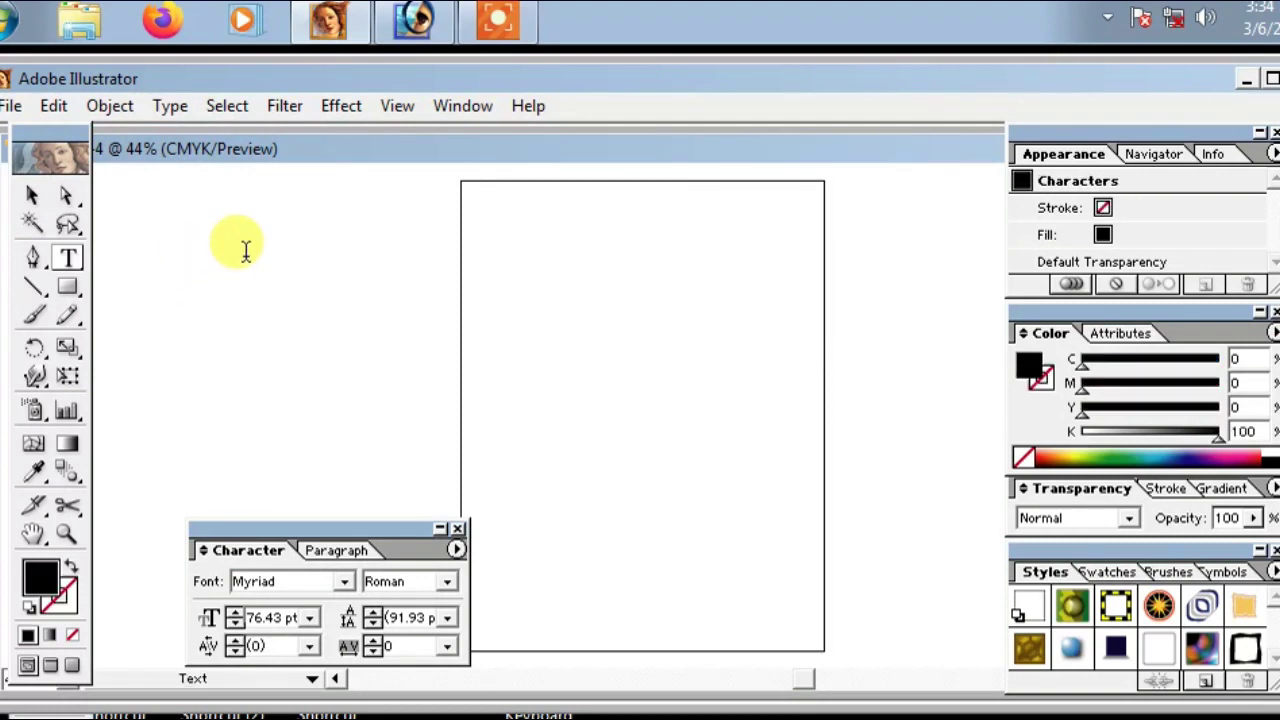
type("Hus")
type("ain A")
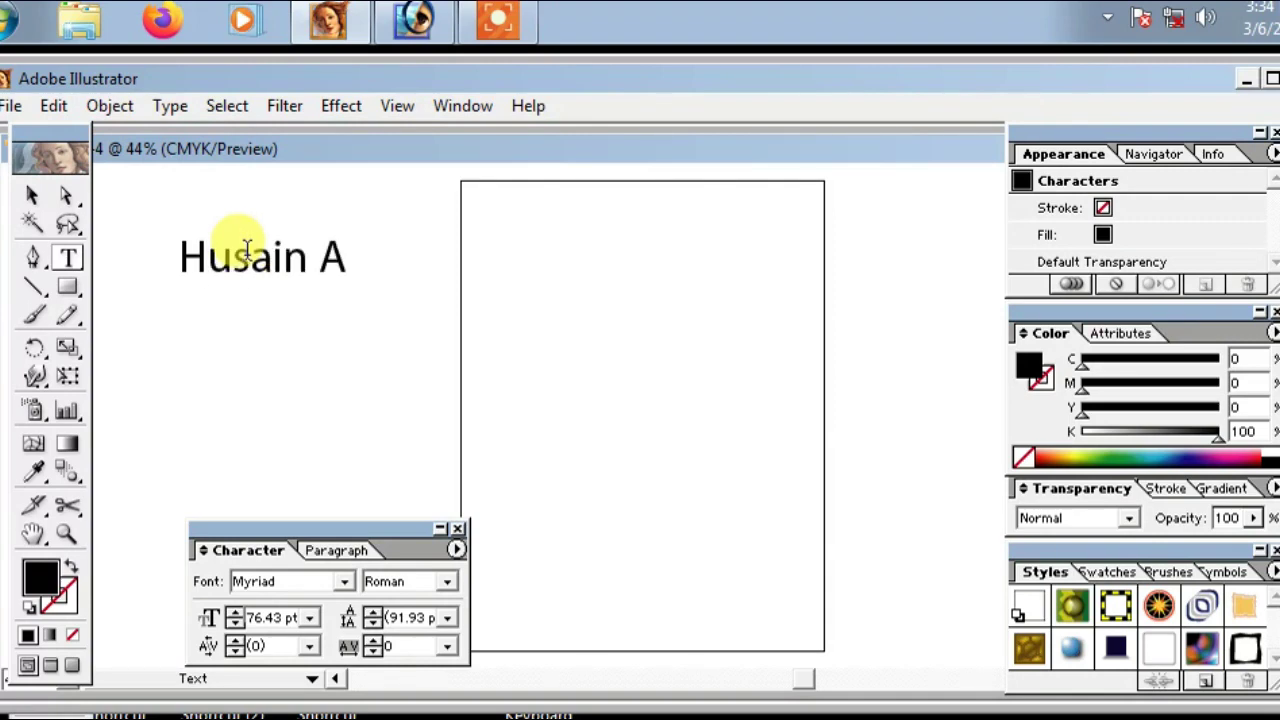
type("rt")
key("Escape")
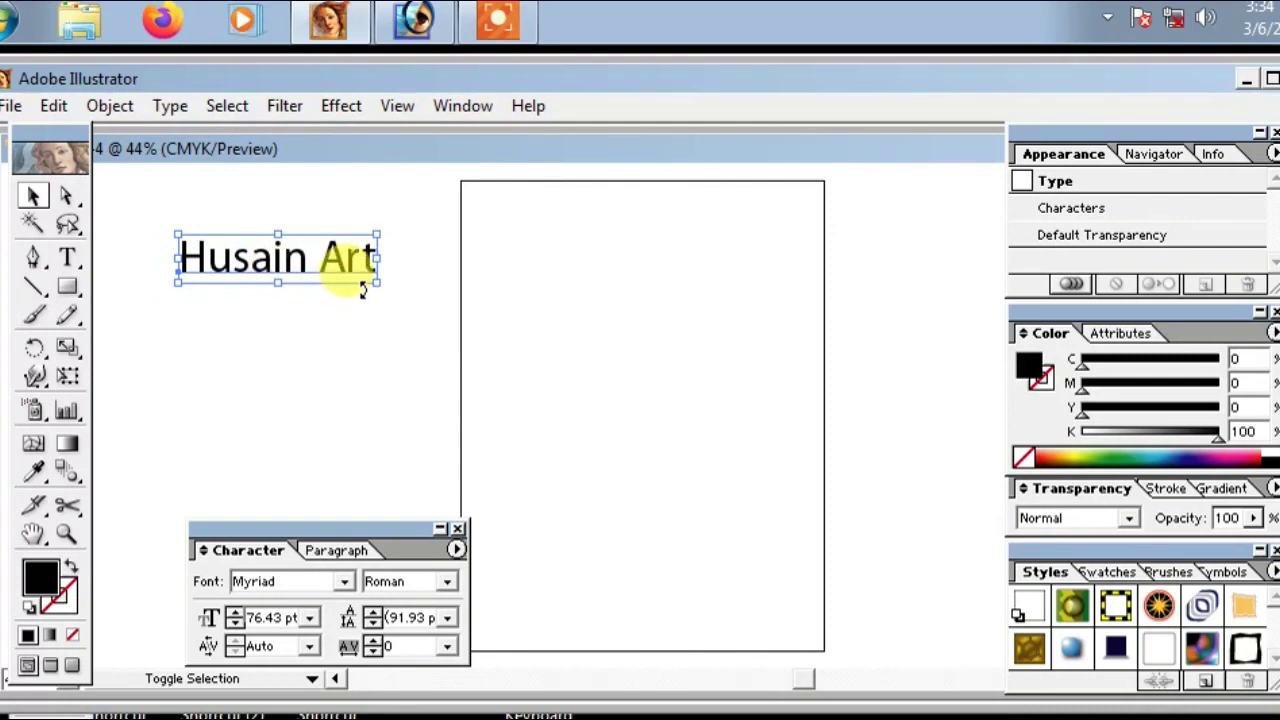
Enlarge the Husain Art text to about 107 pt and convert it to outlines.
mouse_move(378, 283)
left_mouse_down()
mouse_move(455, 300)
mouse_move(393, 296)
left_mouse_up()
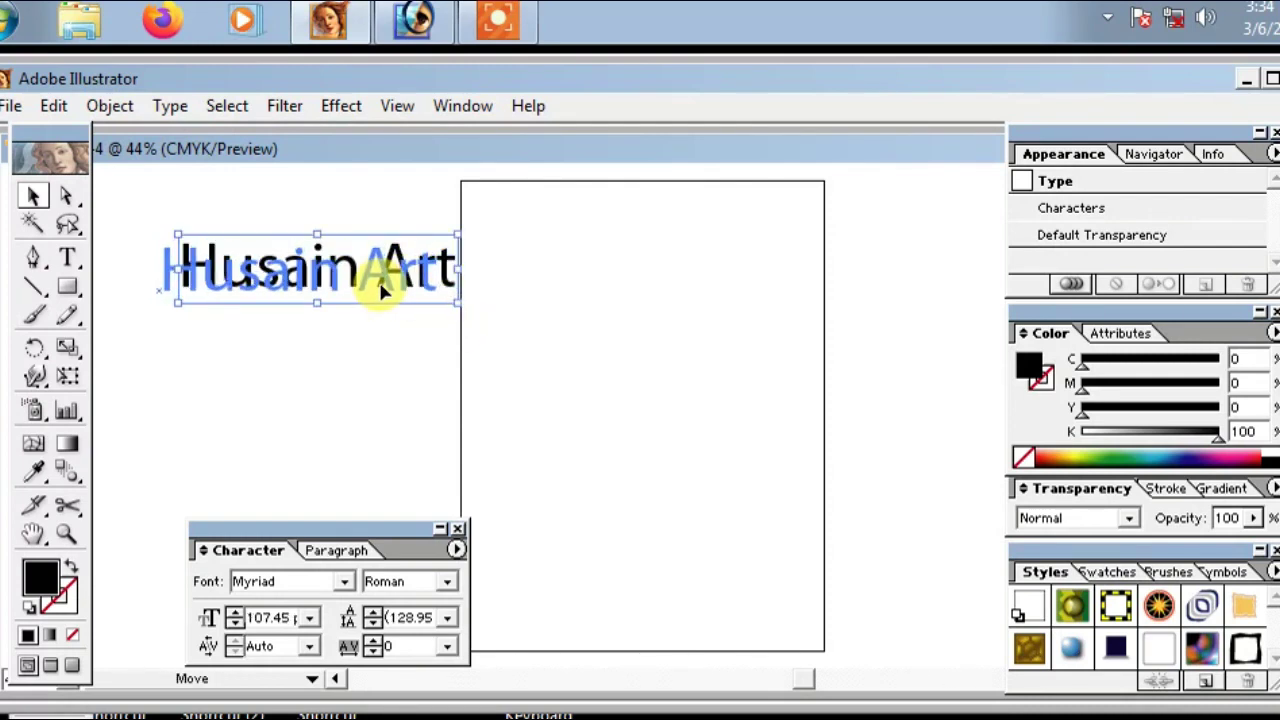
left_click(190, 114)
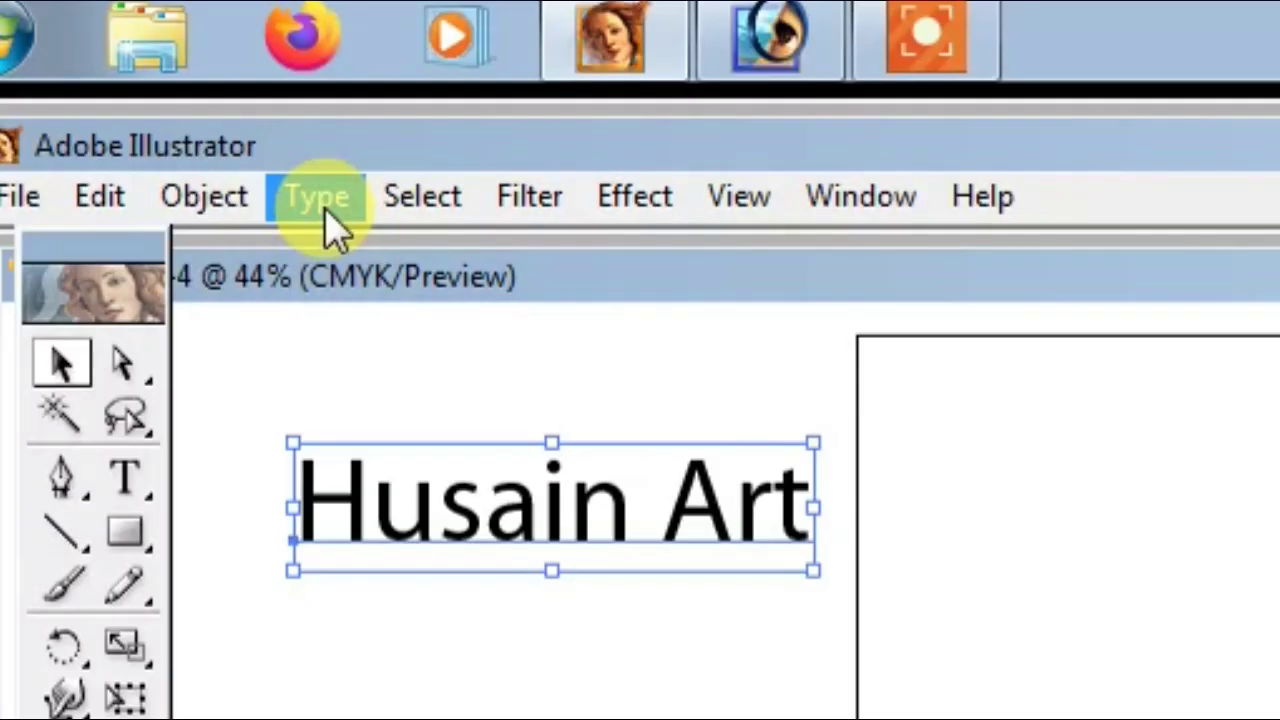
left_click(324, 208)
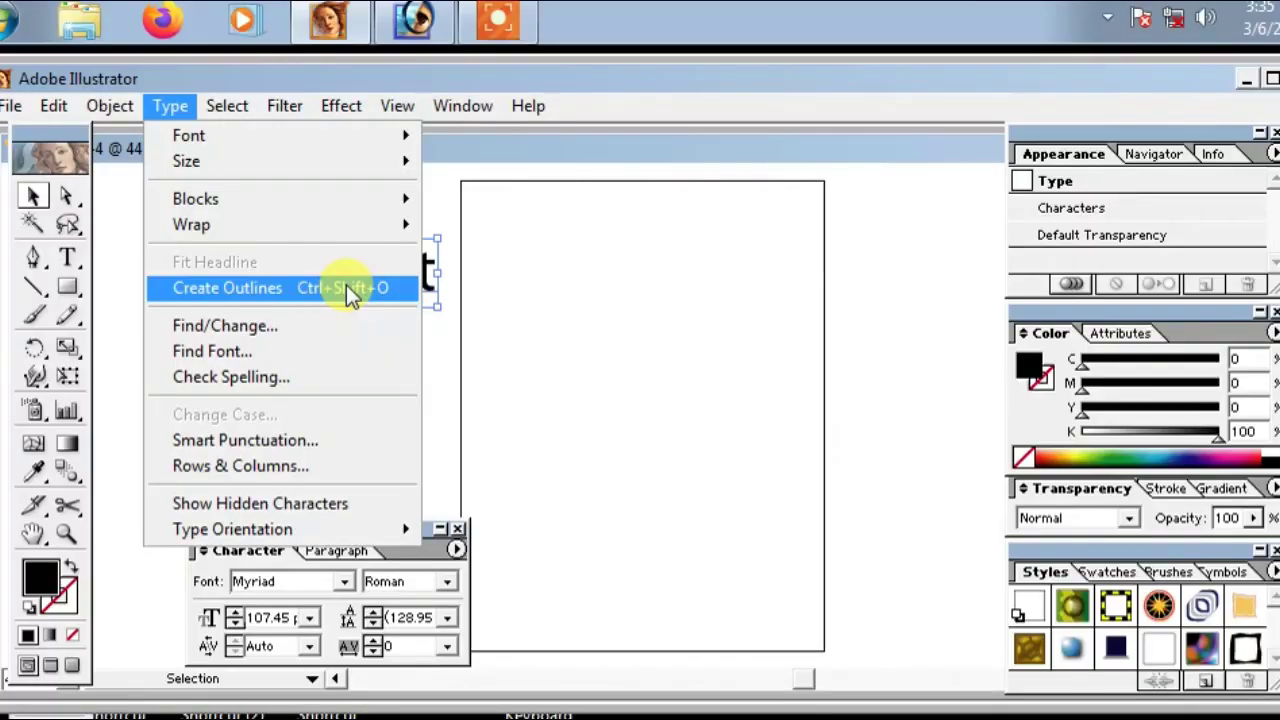
left_click(346, 284)
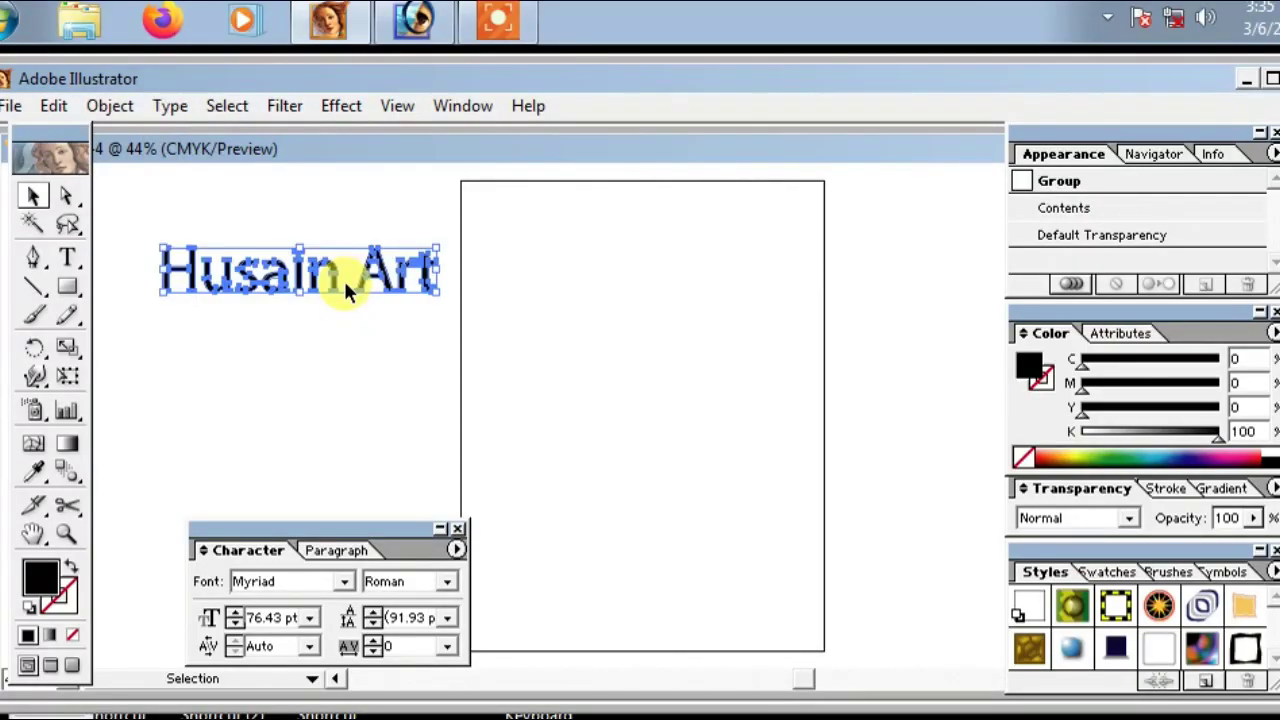
Place a scaled-down copy of the outlined text directly below the original.
left_click_drag(335, 293, 335, 375)
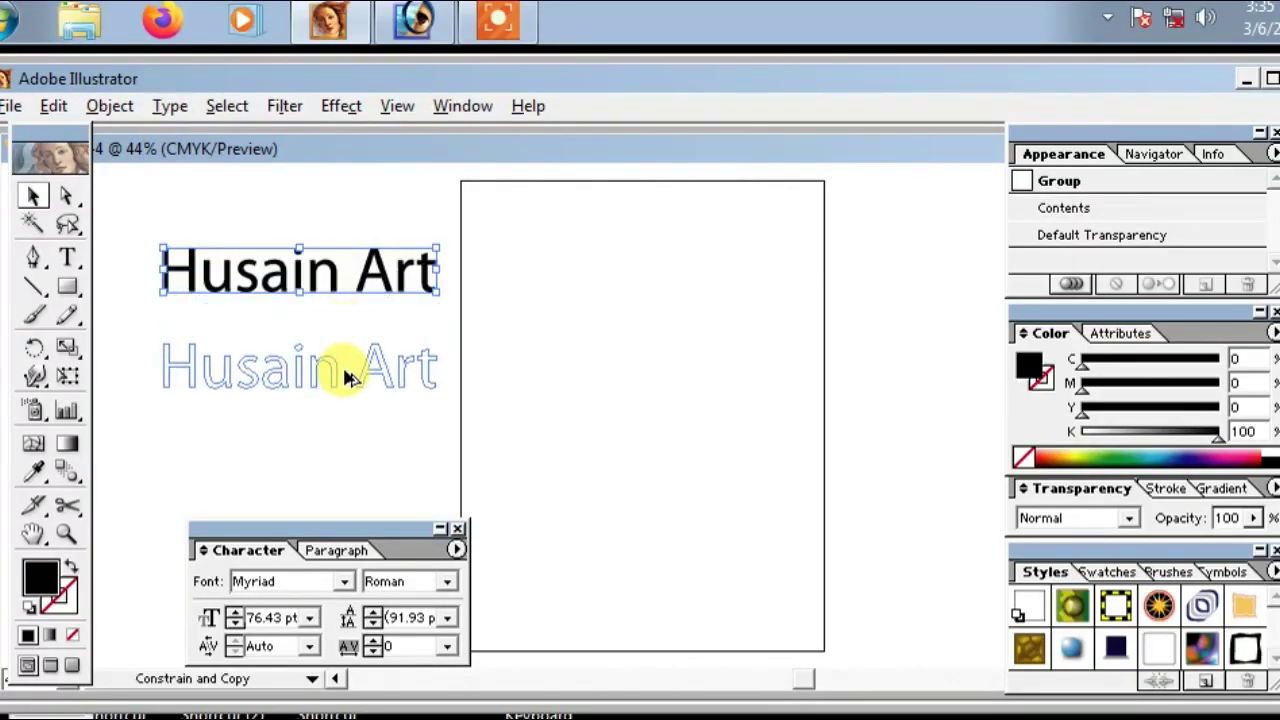
key("s")
left_click_drag(290, 338, 296, 360)
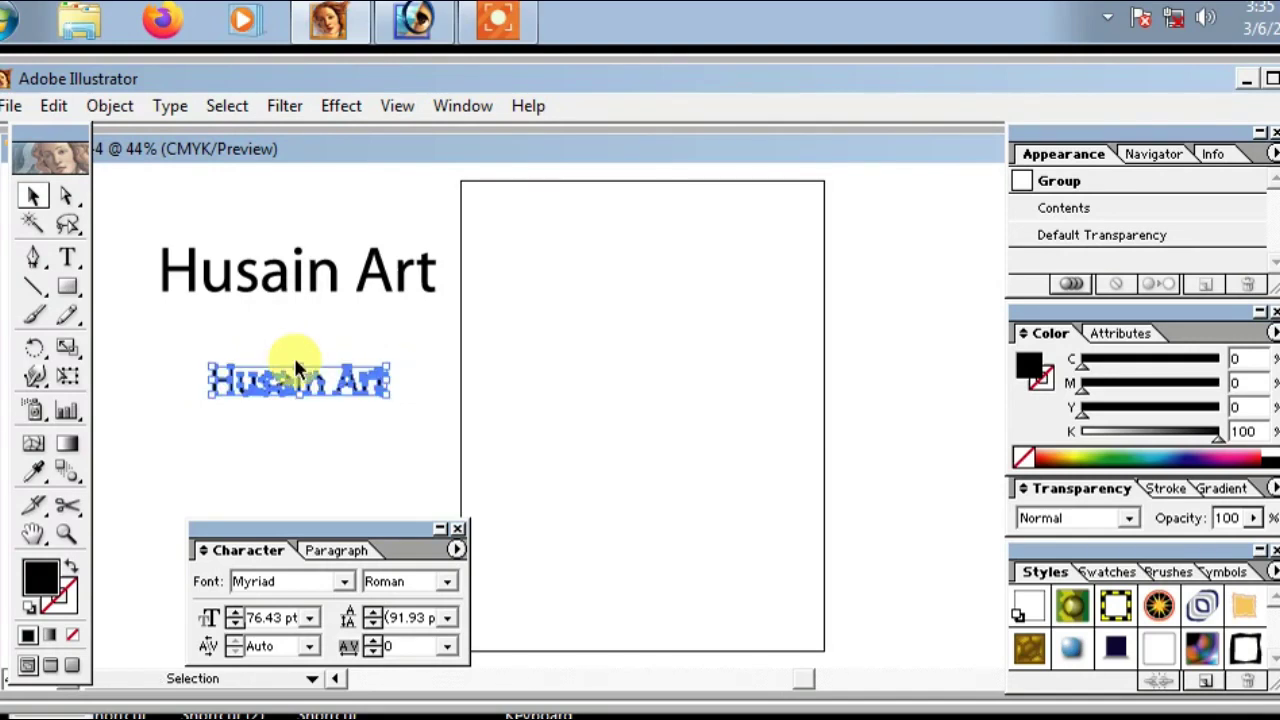
left_click(291, 267)
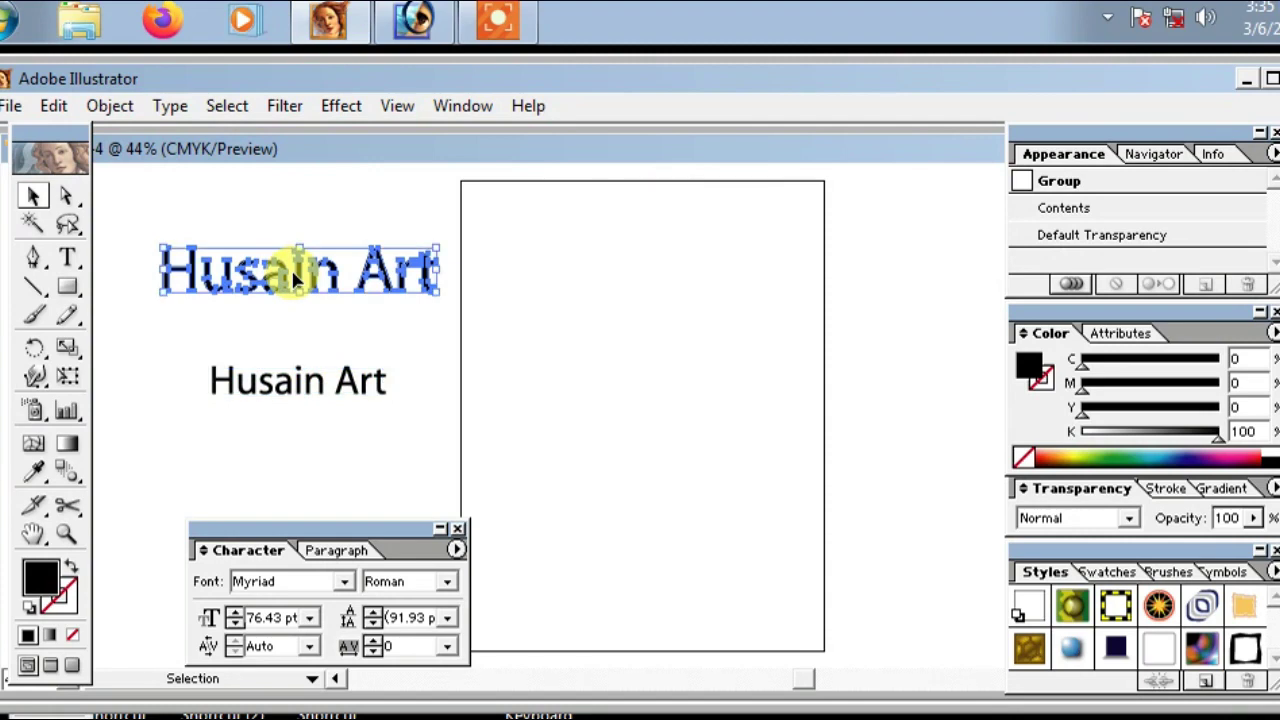
left_click(481, 283)
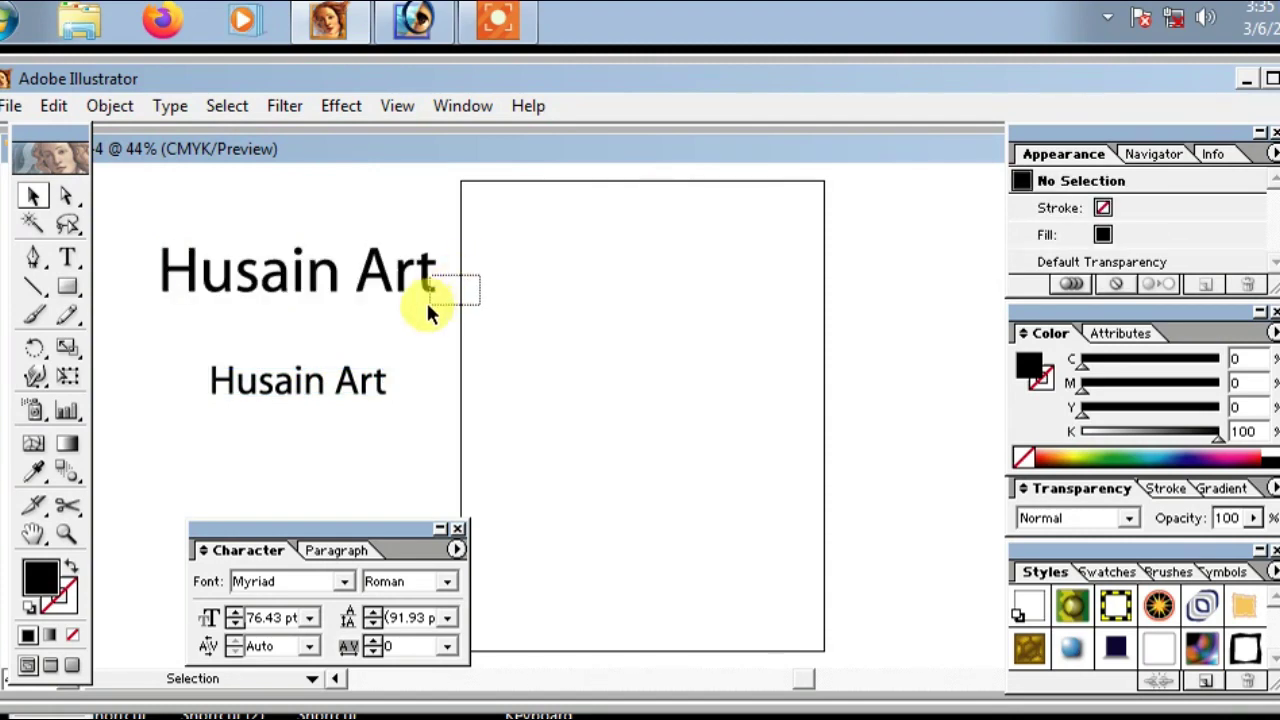
Fill the large upper Husain Art text yellow (Y 100, K 13).
left_click_drag(468, 284, 366, 390)
left_click(414, 372)
left_click(426, 378)
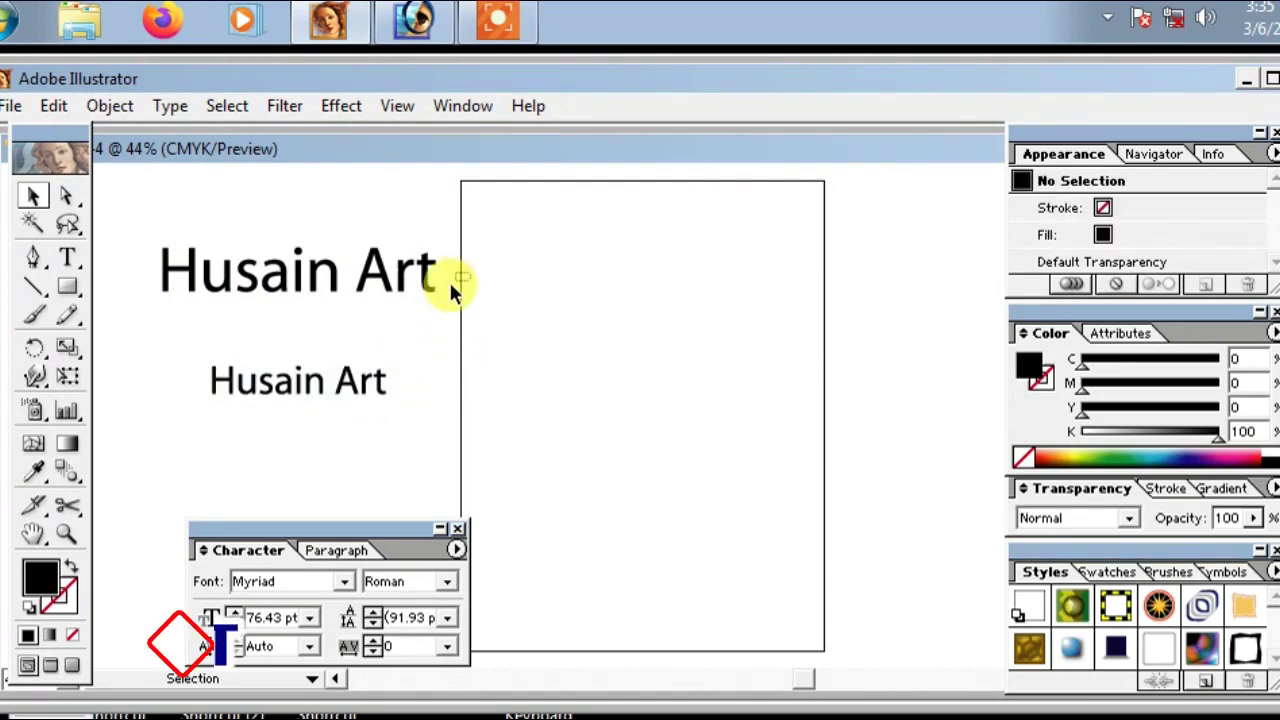
left_click_drag(449, 279, 430, 300)
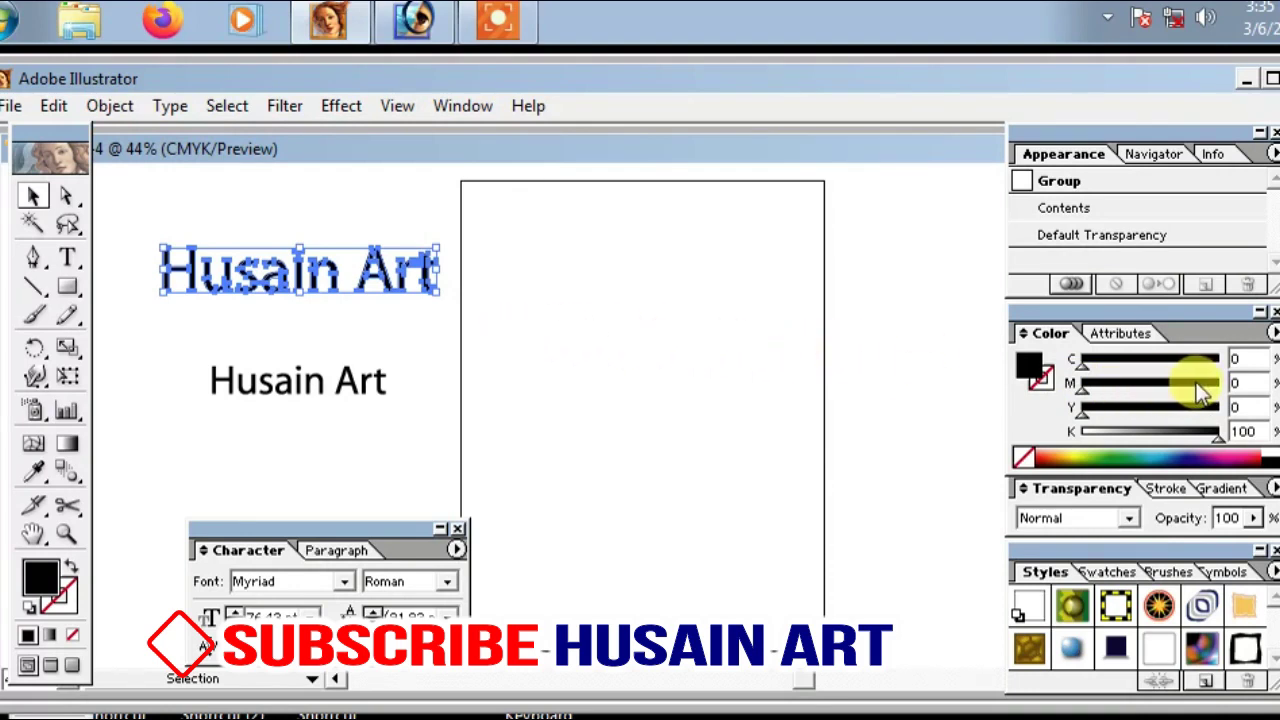
left_click(1136, 431)
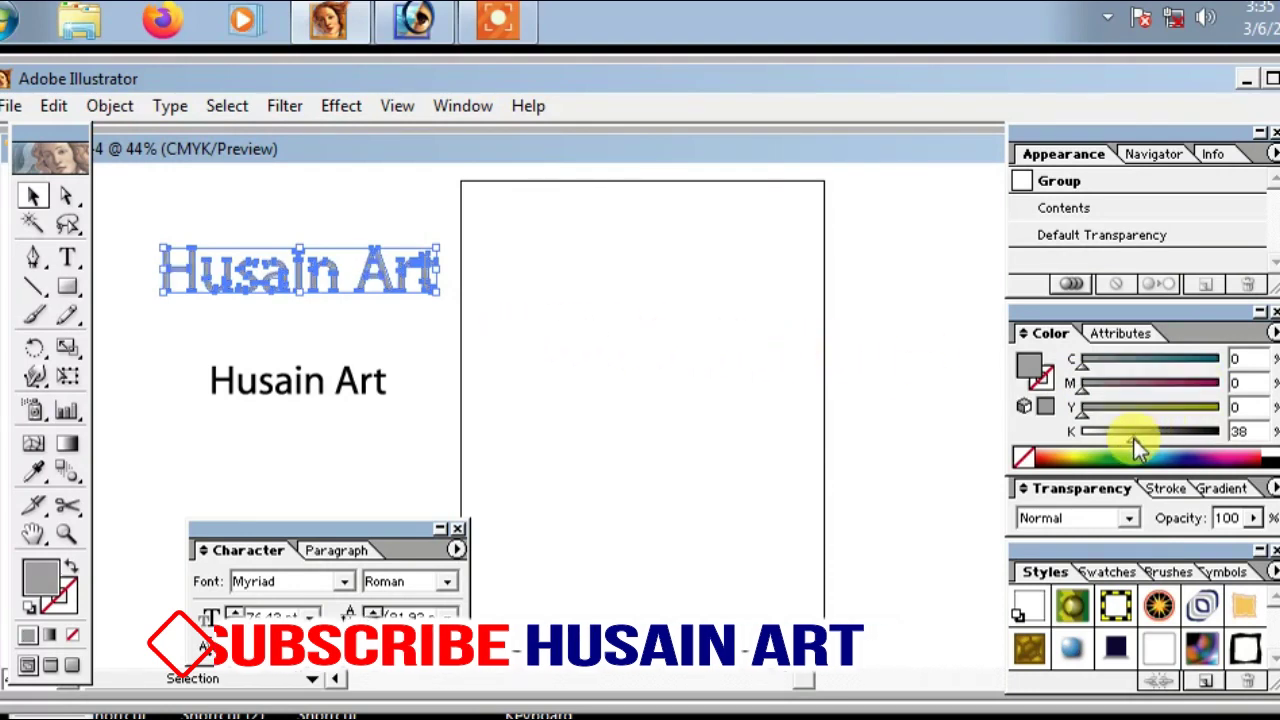
left_click_drag(1148, 411, 1245, 405)
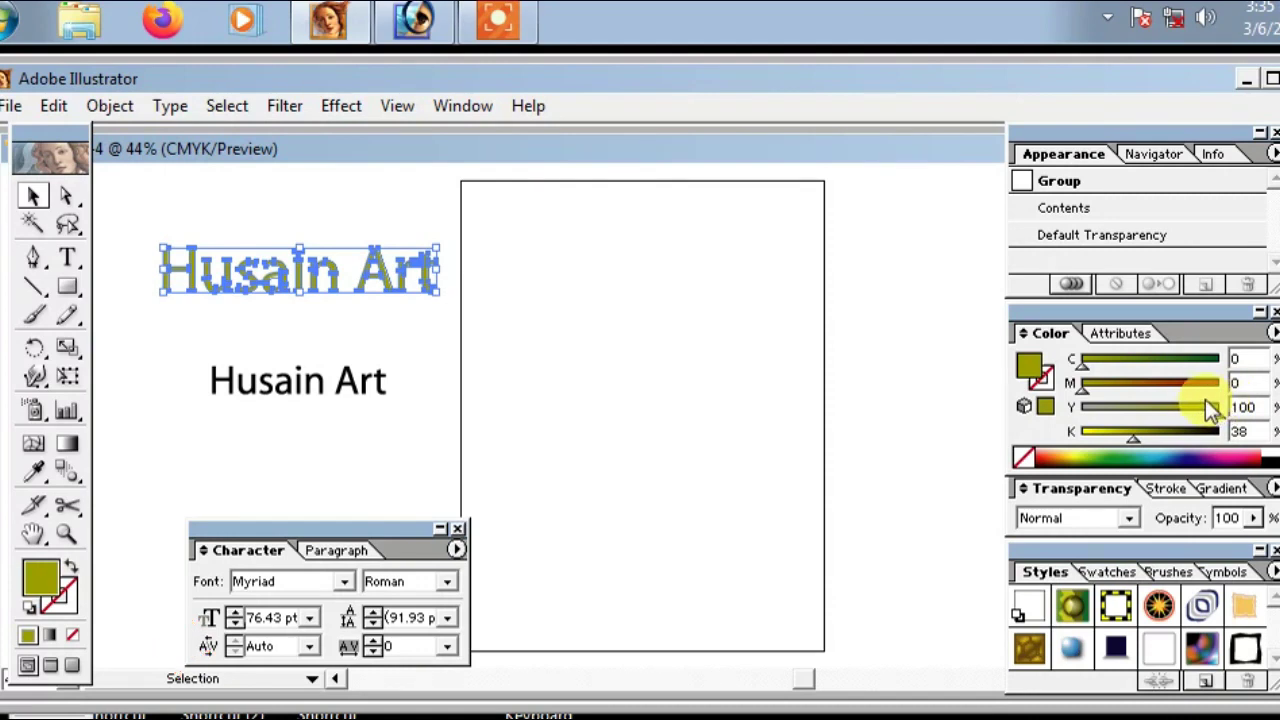
left_click(639, 323)
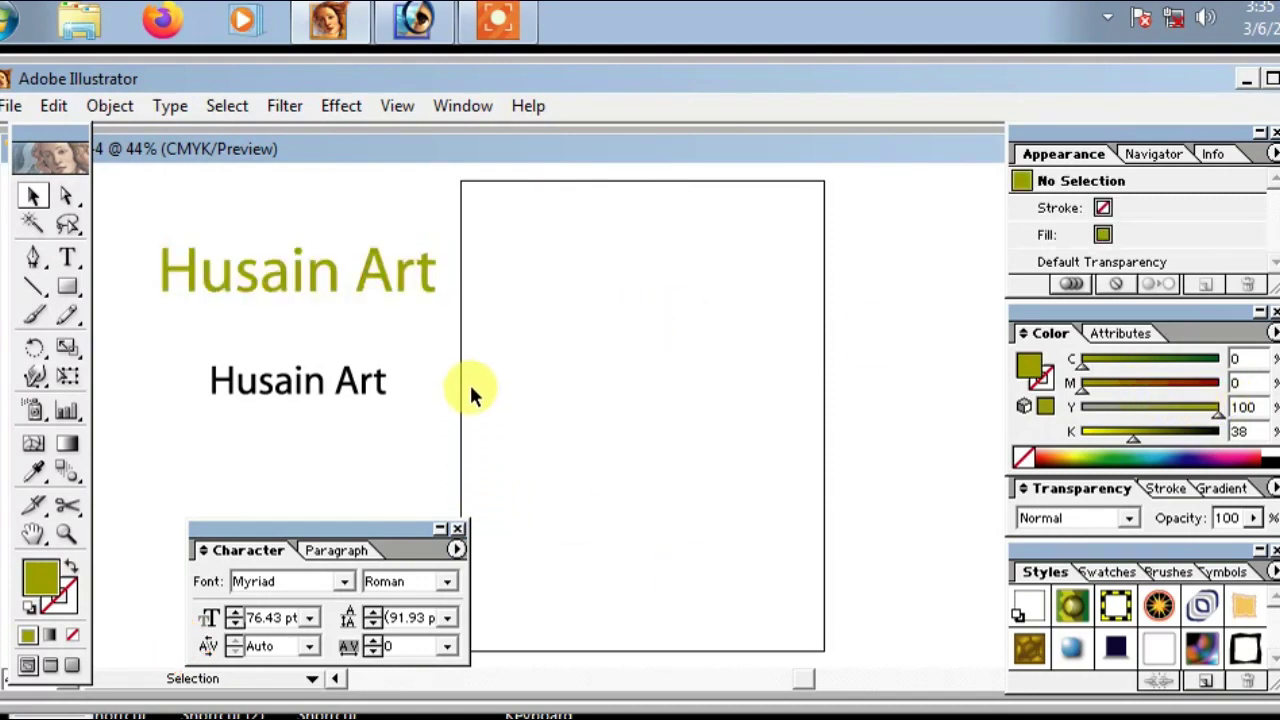
Fill the smaller lower copy pure red (M 100, Y 100, K 0).
left_click_drag(451, 354, 356, 388)
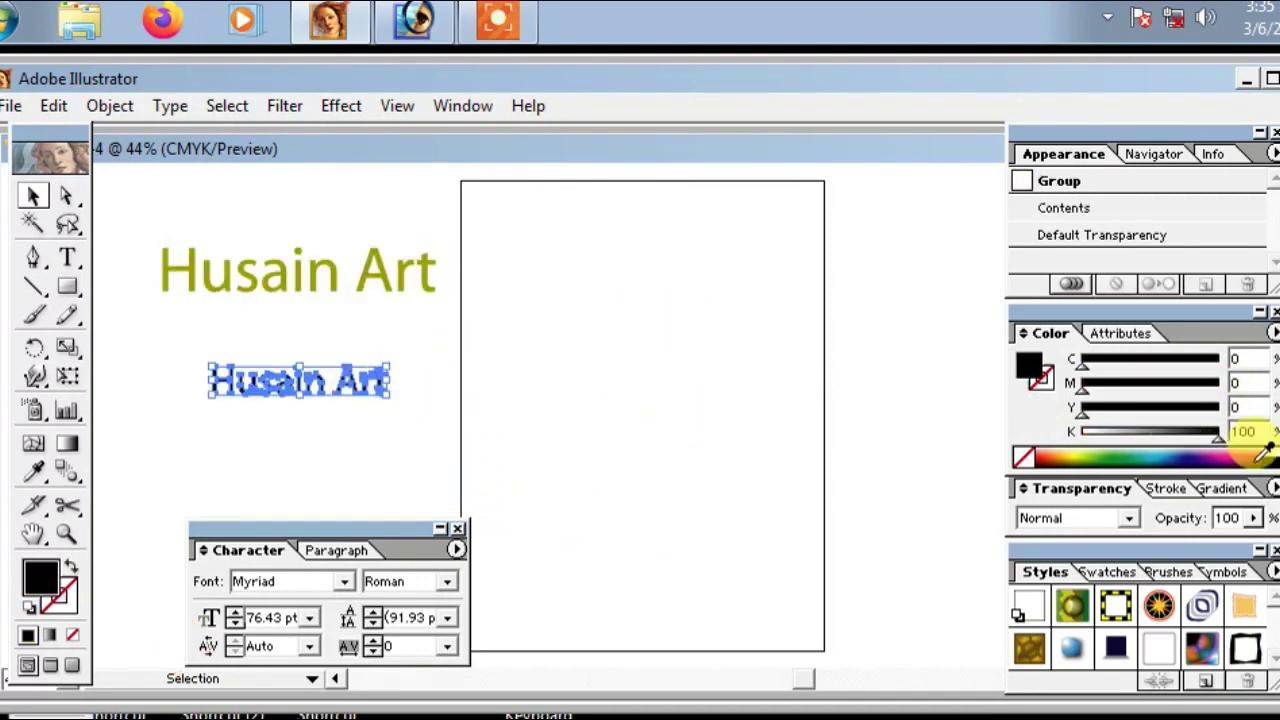
left_click(1134, 432)
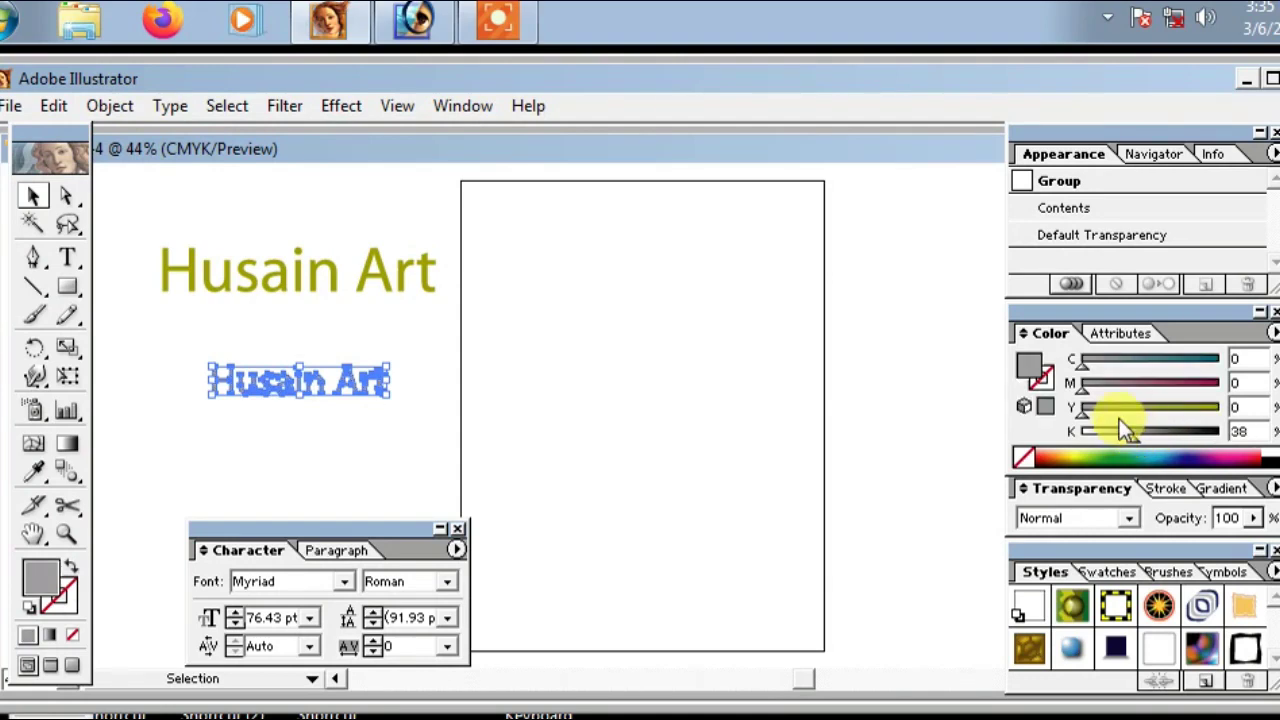
left_click_drag(1096, 393, 1109, 385)
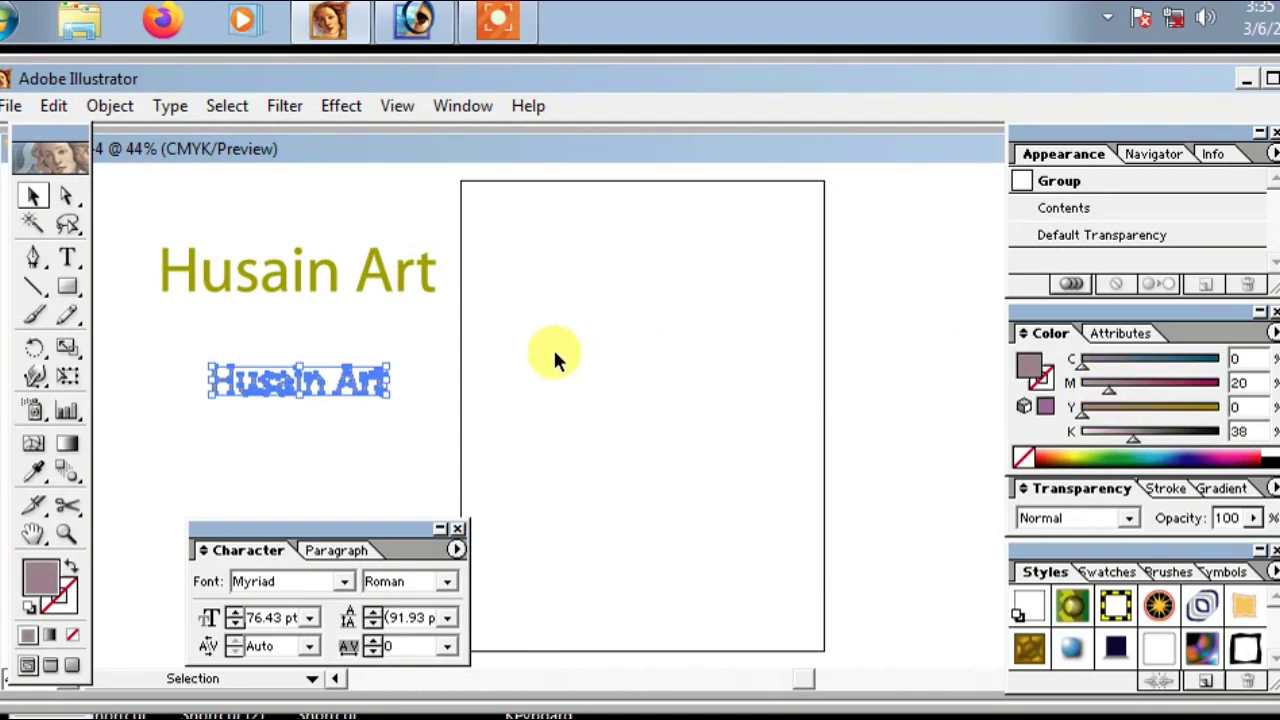
left_click(497, 352)
left_click_drag(497, 352, 372, 406)
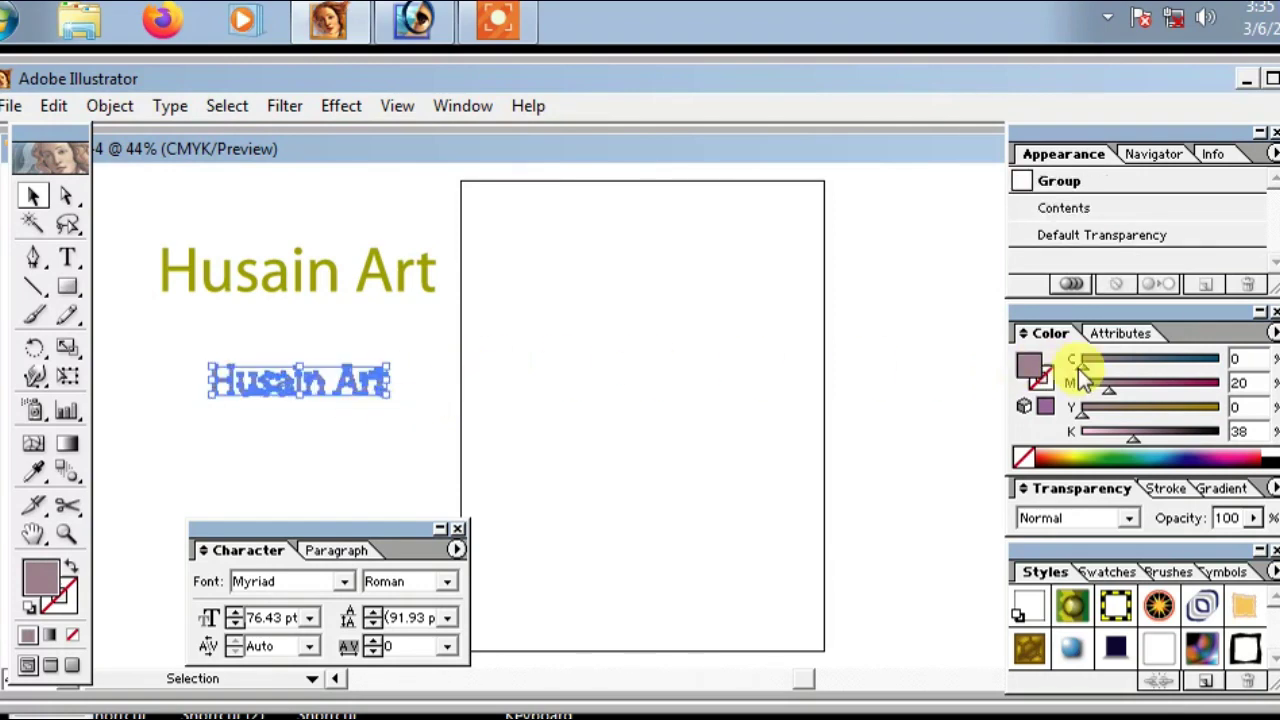
left_click(1213, 383)
left_click(1220, 407)
left_click_drag(1135, 432, 1080, 437)
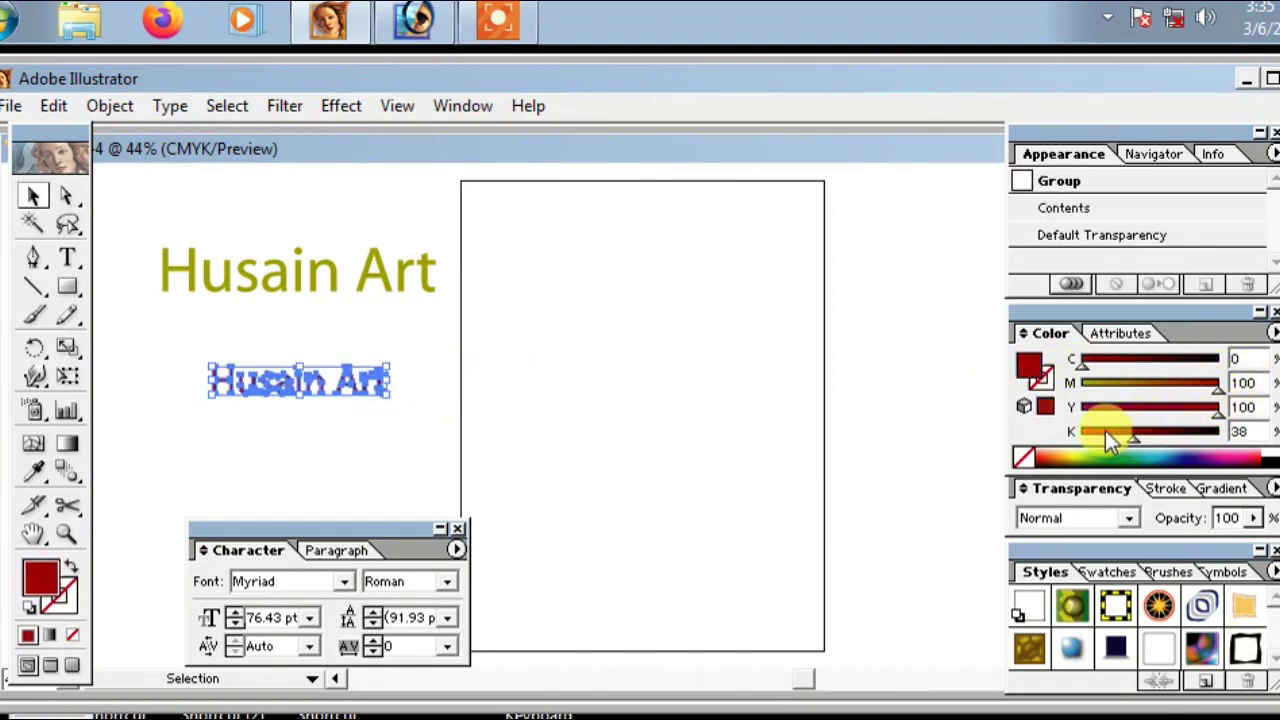
Adjust the upper text's fill to a brighter yellow.
left_click(426, 331)
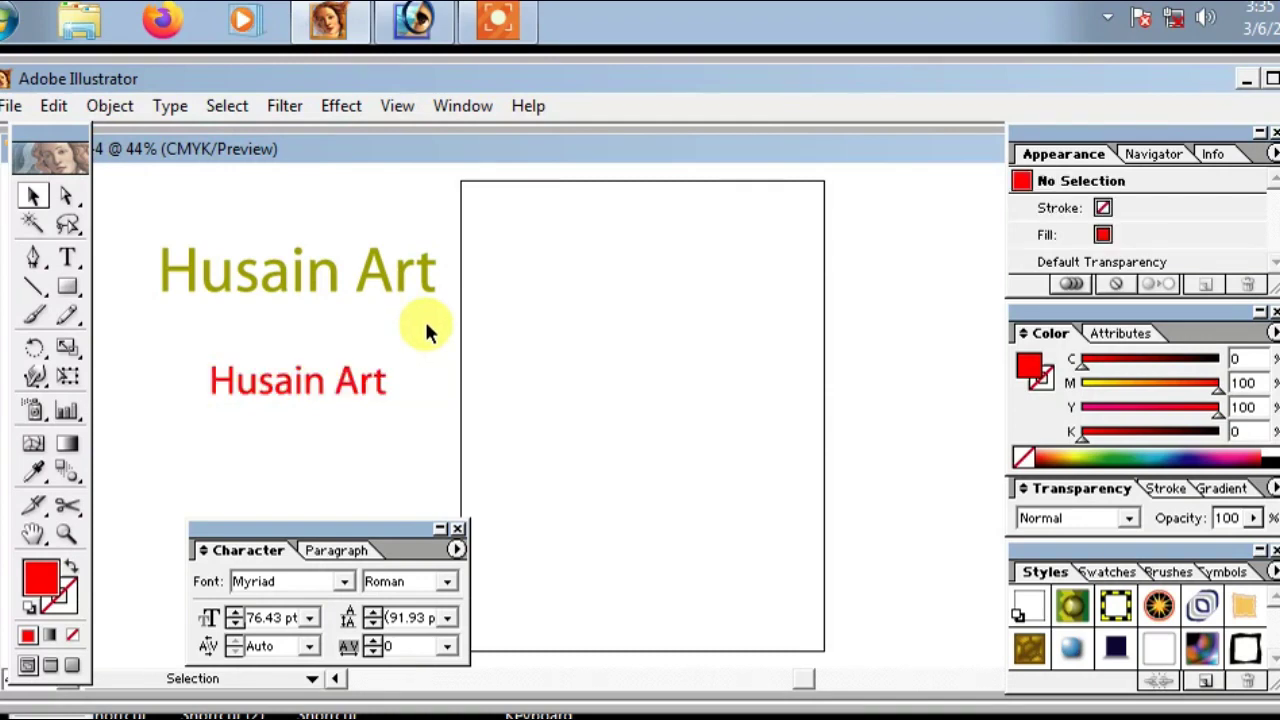
left_click(395, 272)
left_click_drag(1138, 438, 1100, 440)
left_click(499, 328)
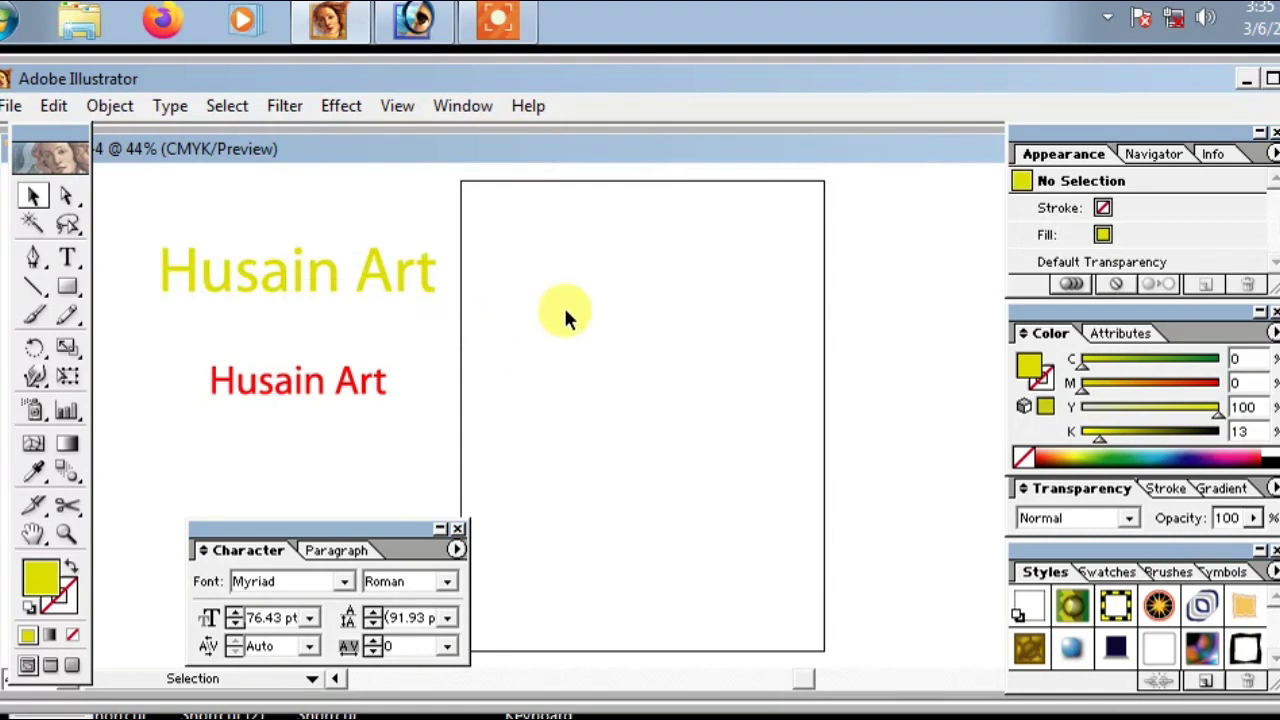
Copy the yellow text and paste the duplicate in back of it.
left_click(330, 276)
left_click(50, 104)
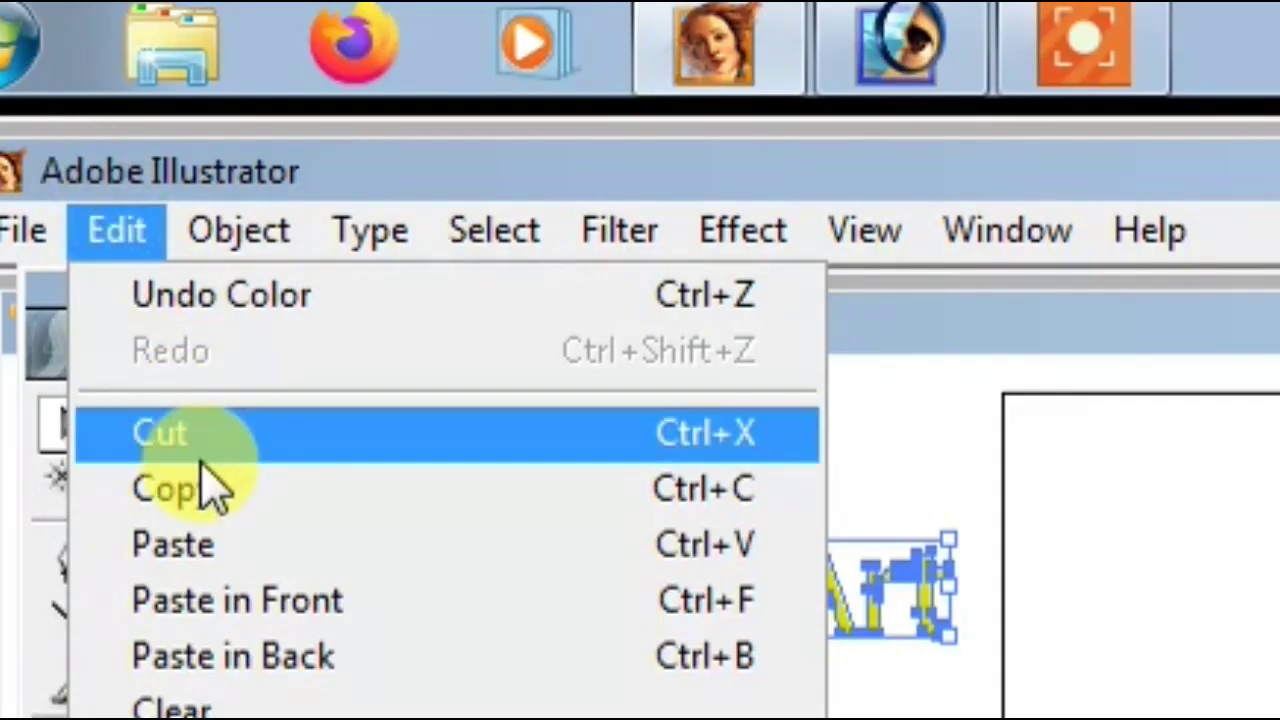
left_click(200, 487)
left_click(140, 235)
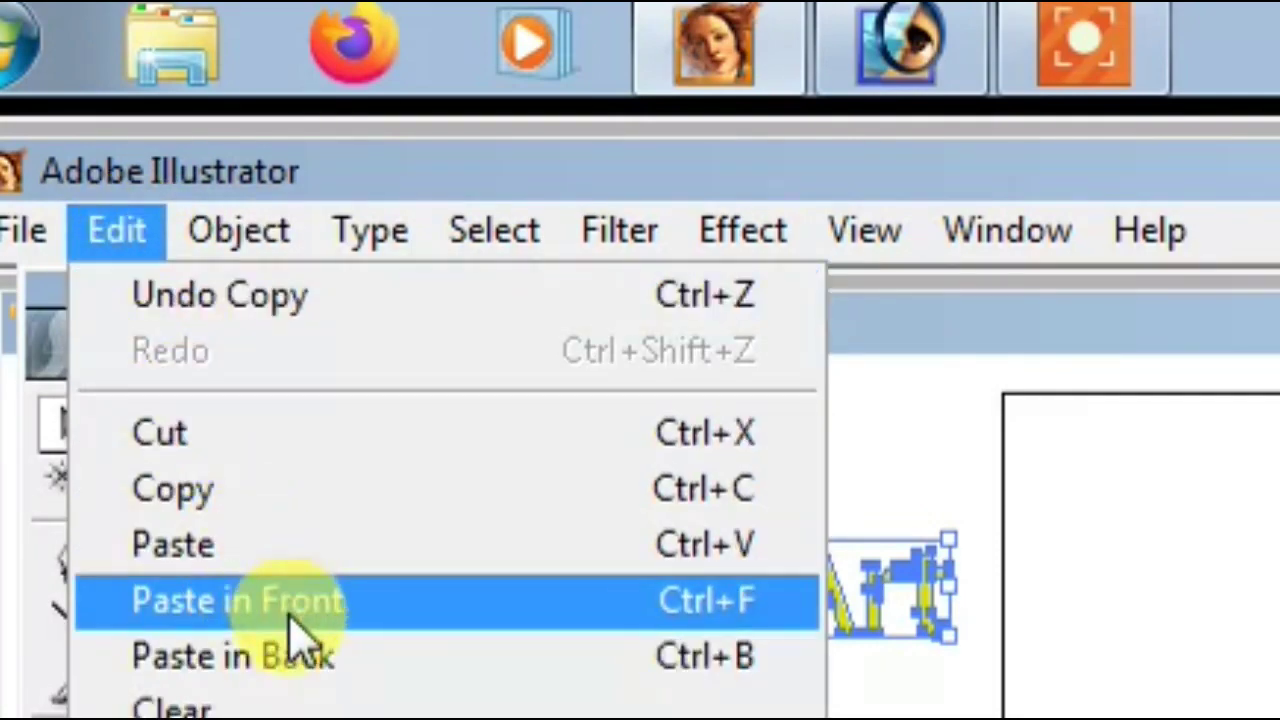
left_click(305, 660)
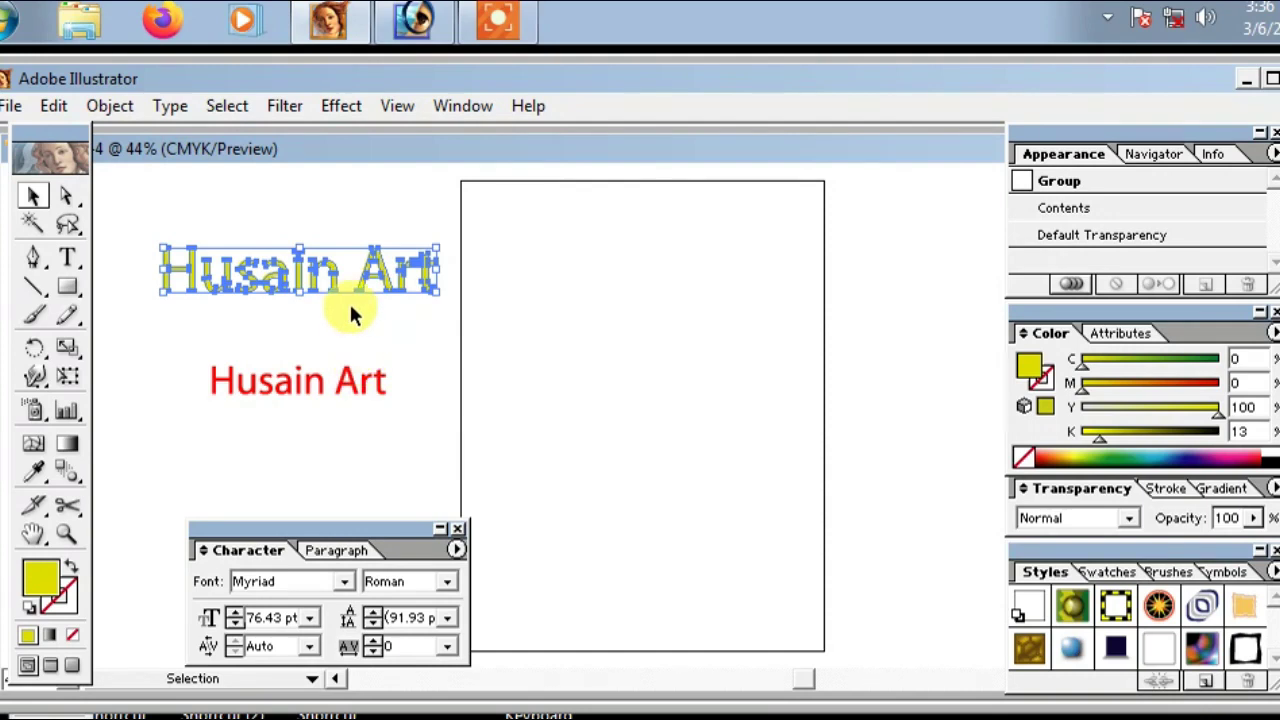
Blend the yellow text with the red copy using Object > Blend > Make.
left_click(349, 380, "shift")
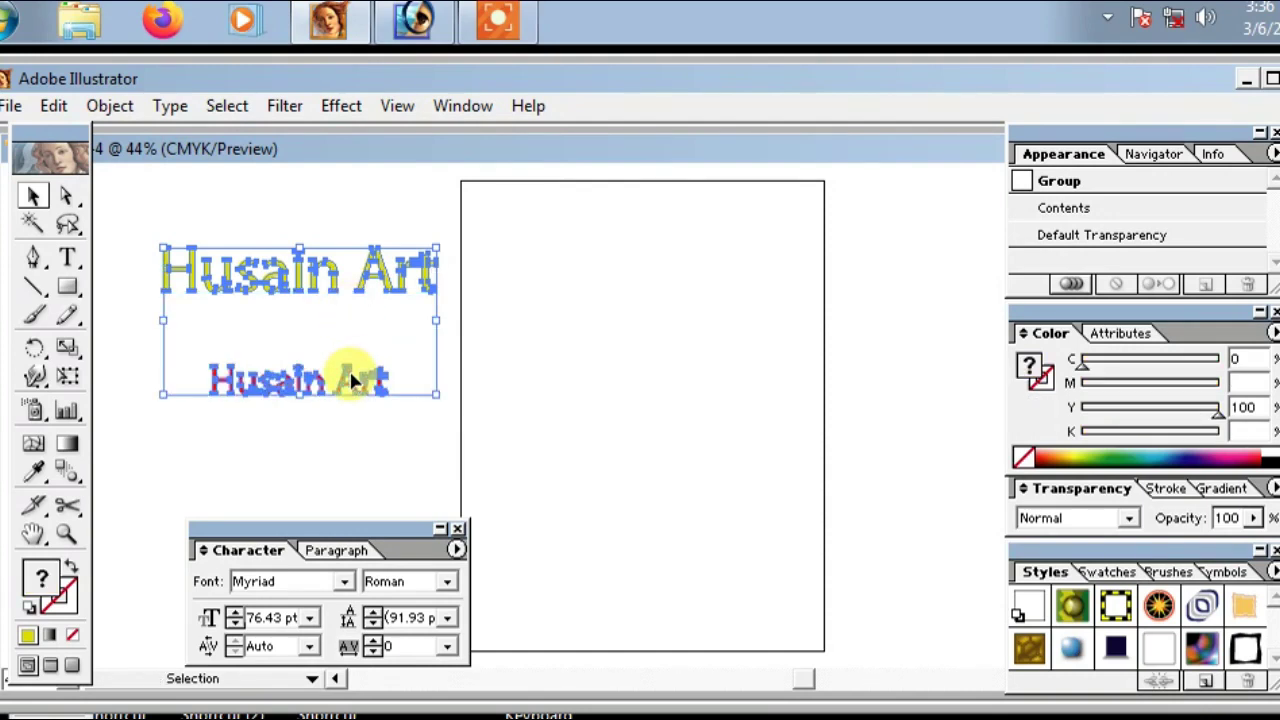
left_click(110, 106)
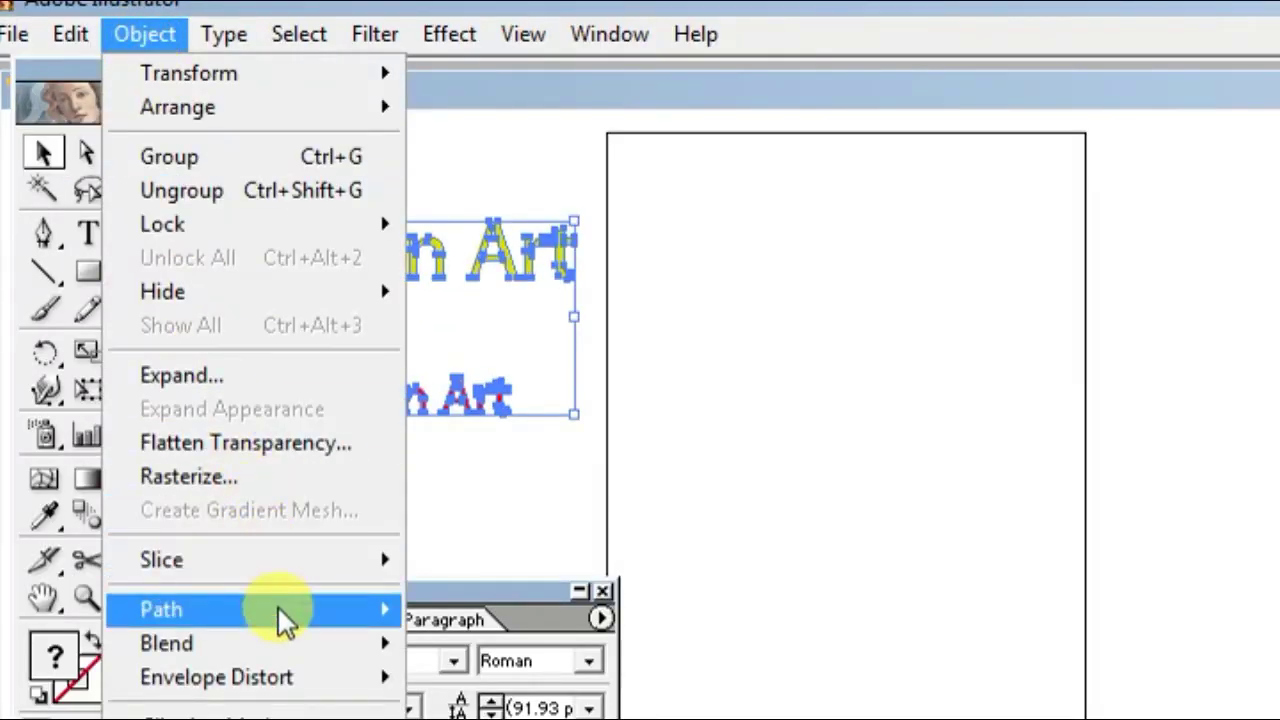
mouse_move(127, 568)
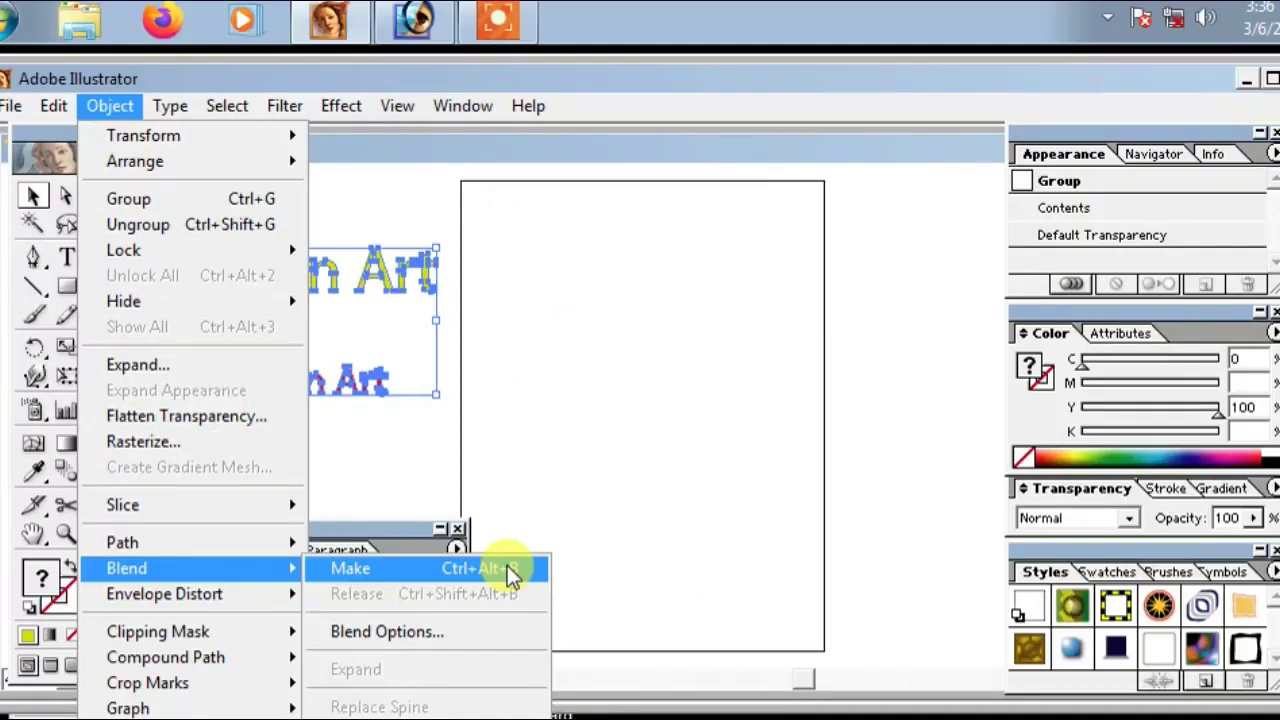
left_click(672, 648)
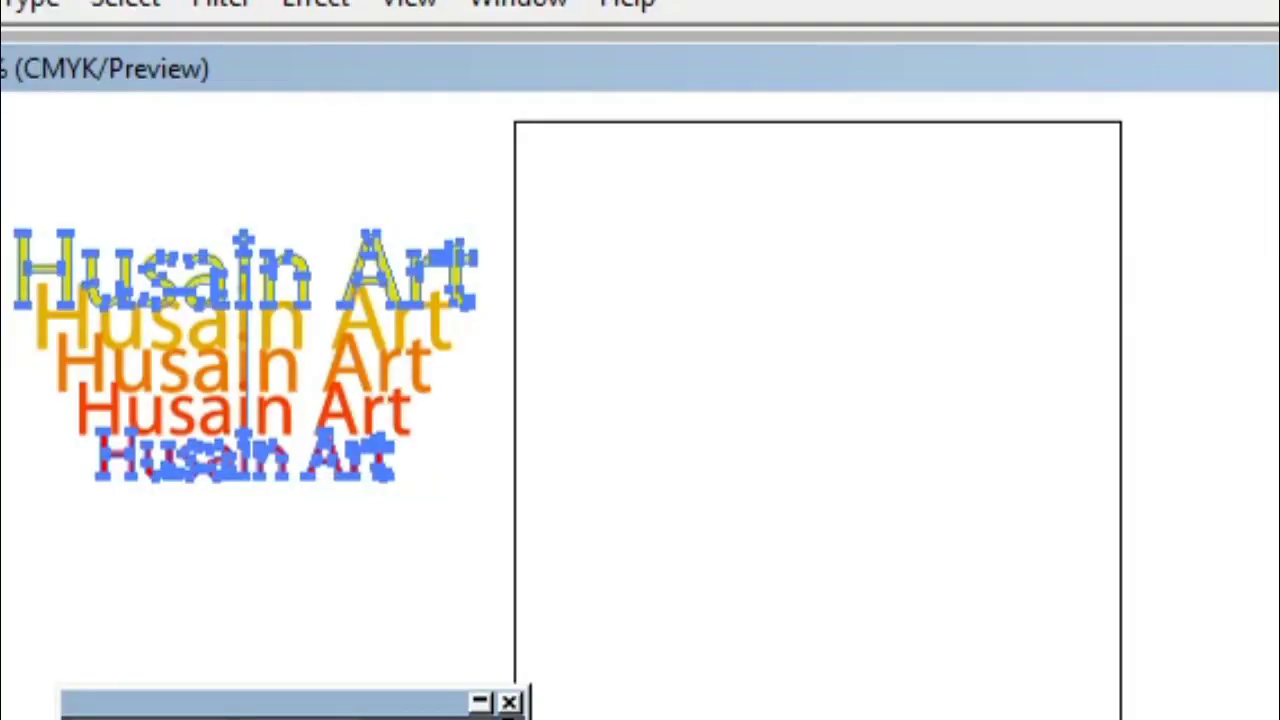
Change the blend's spacing to Specified Steps with a value of 30.
double_click(210, 410)
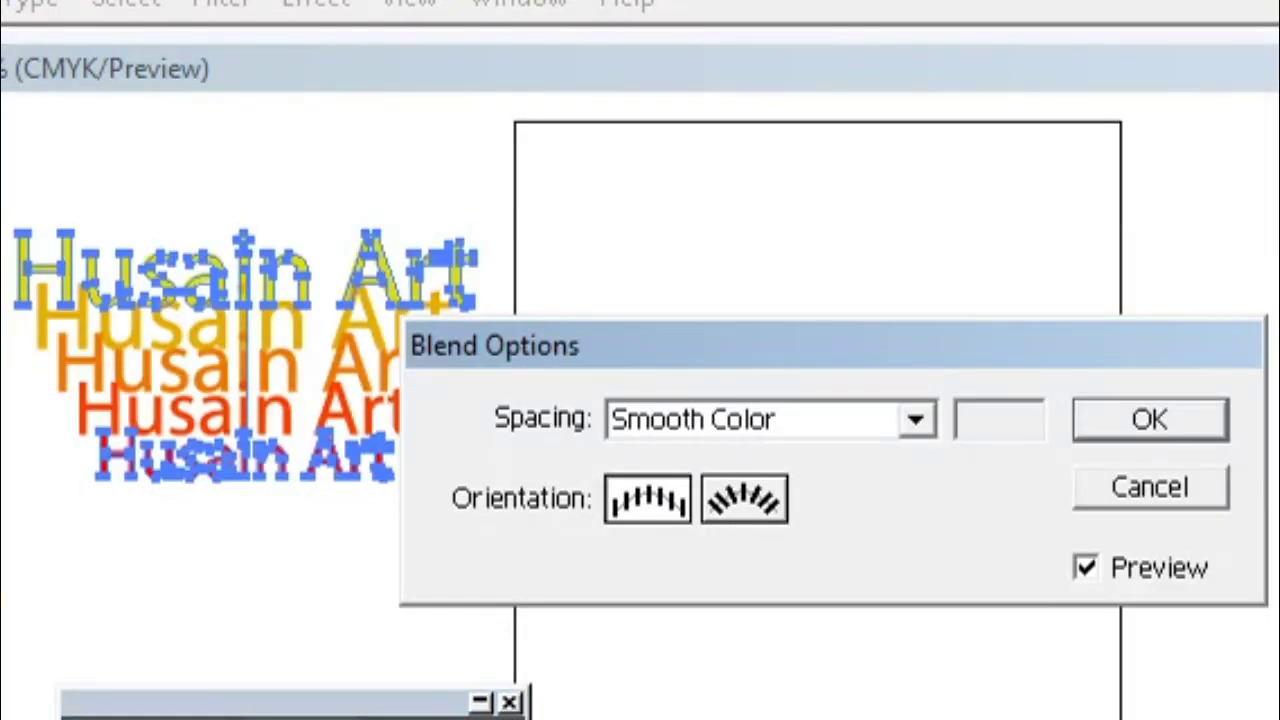
left_click(790, 425)
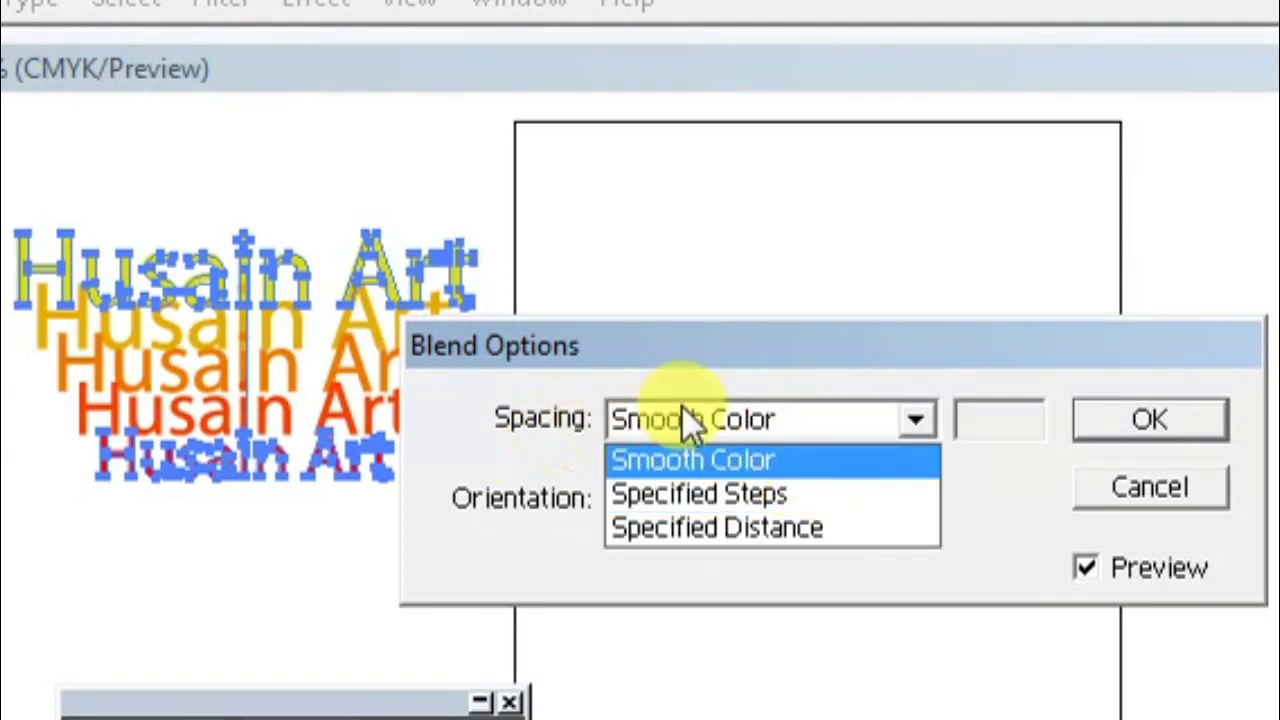
left_click(756, 489)
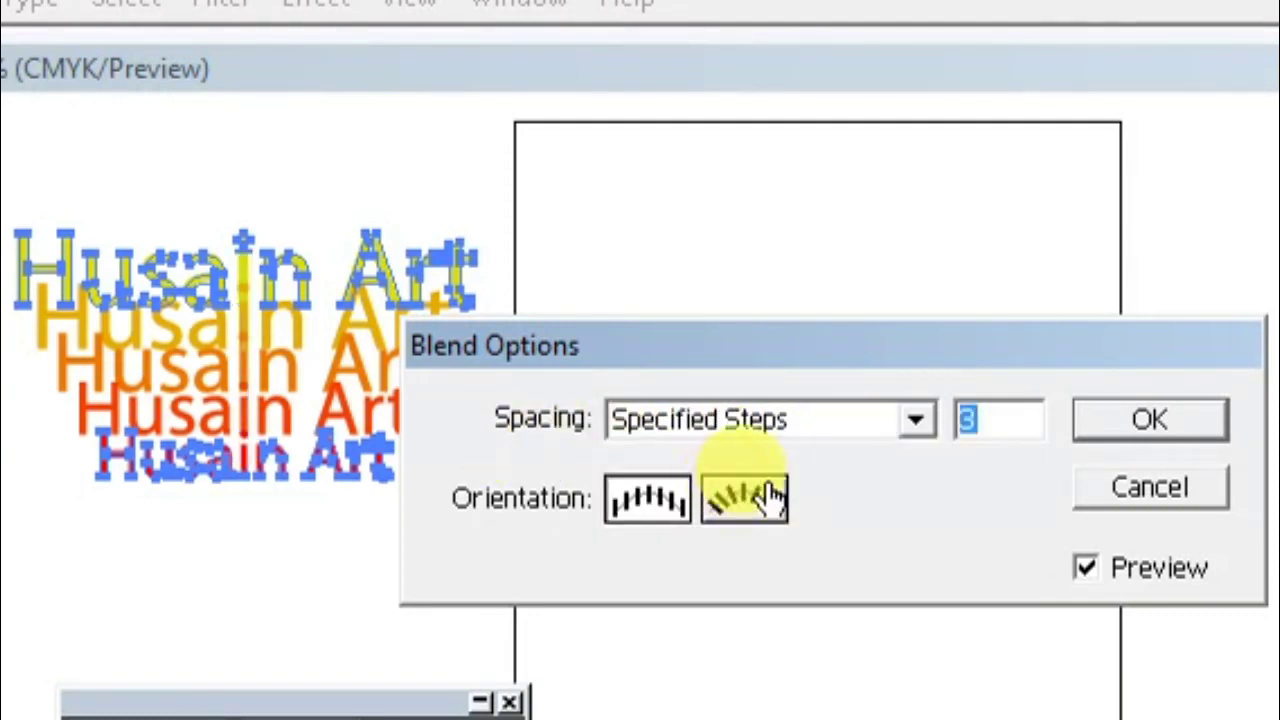
left_click(770, 436)
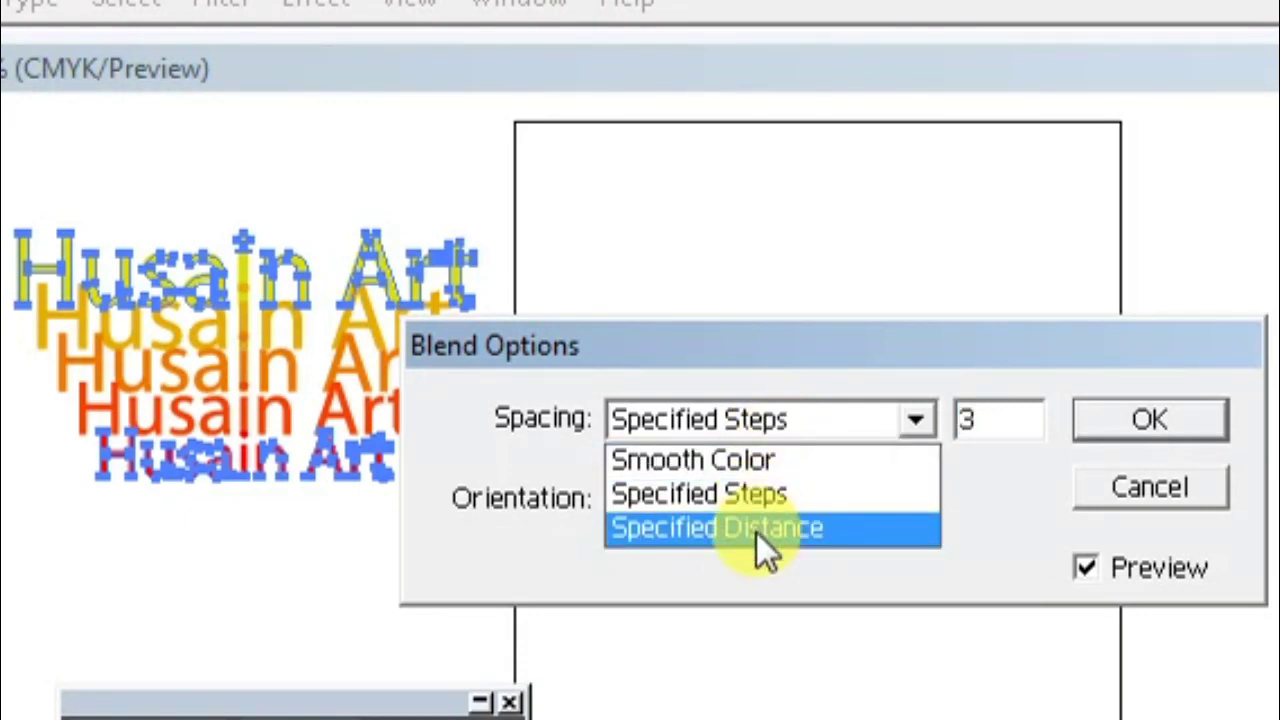
left_click(756, 532)
left_click(774, 426)
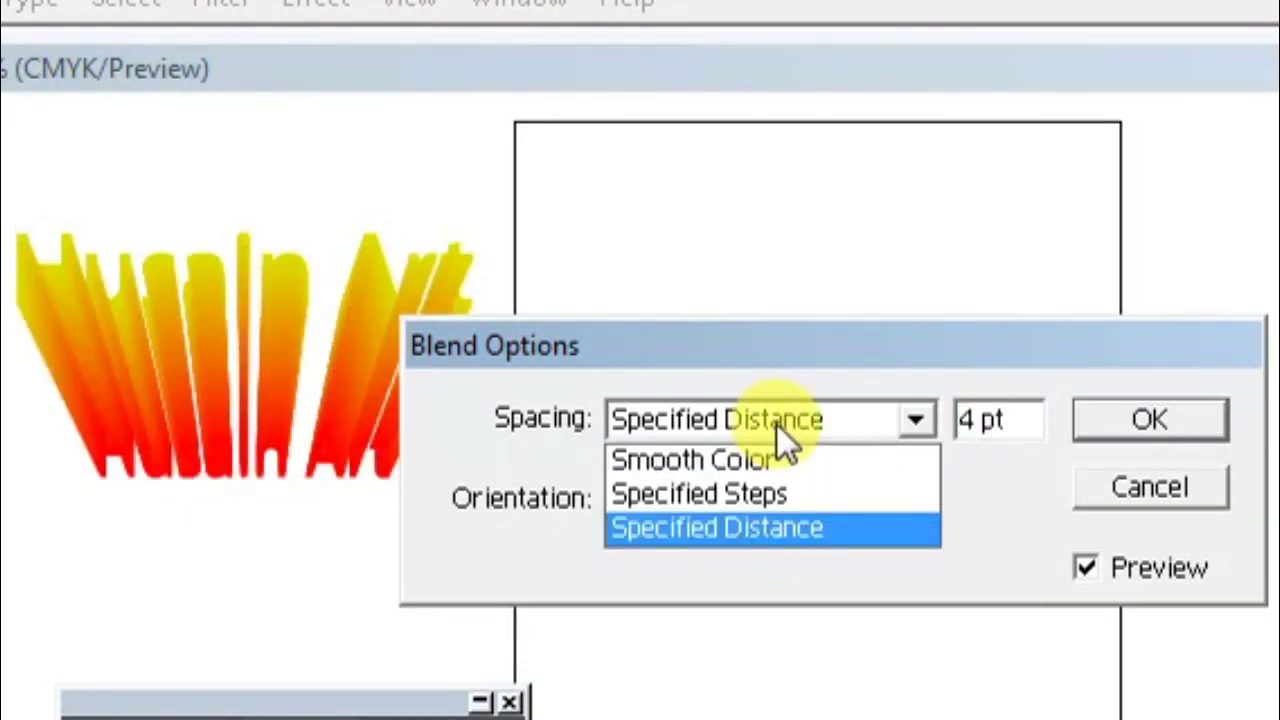
left_click(785, 491)
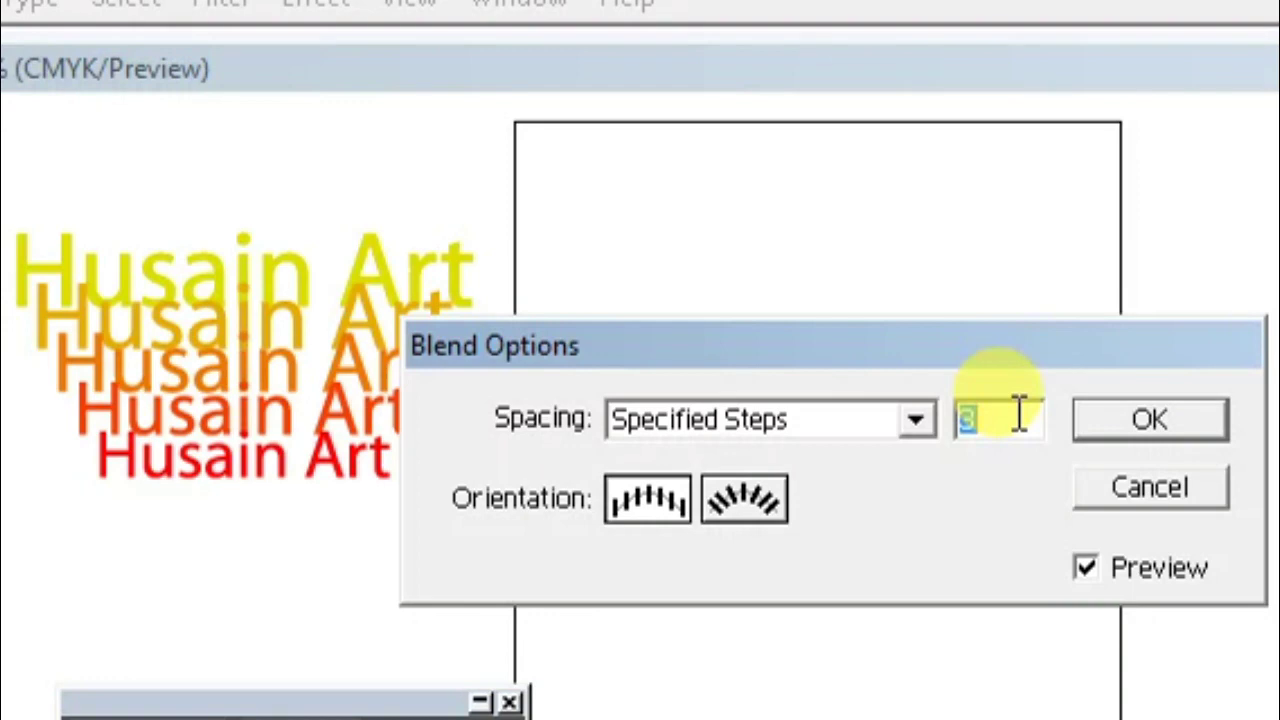
key("Up")
key("Up")
key("Up")
key("Up")
key("Up")
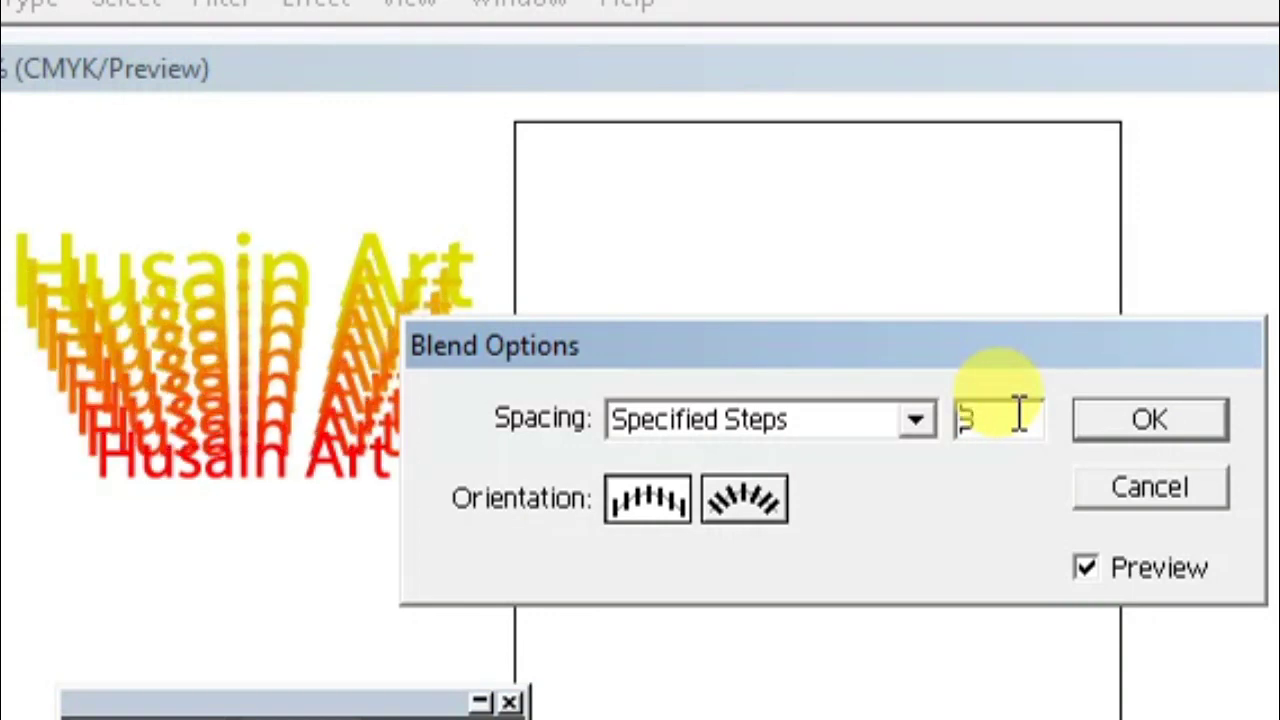
key("Up")
key("Up")
key("Up")
key("Up")
key("Up")
key("Up")
key("Up")
key("Up")
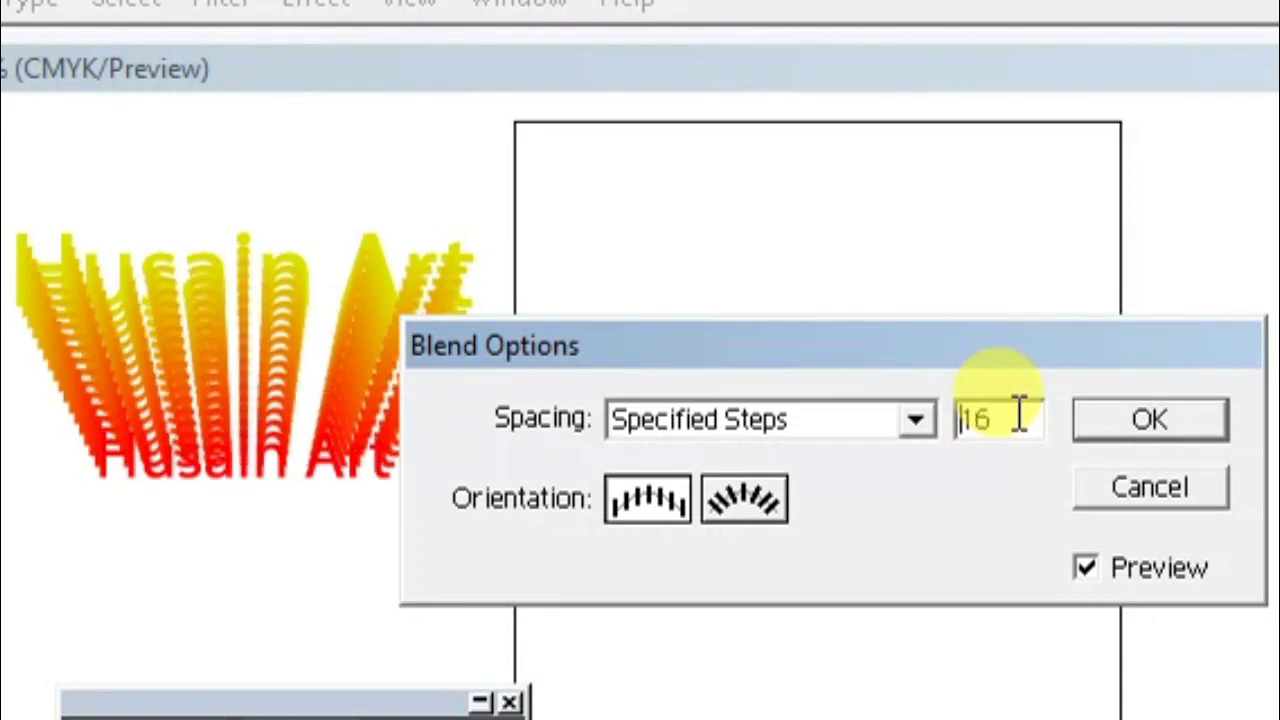
key("Up")
key("Up")
key("Up")
key("Up")
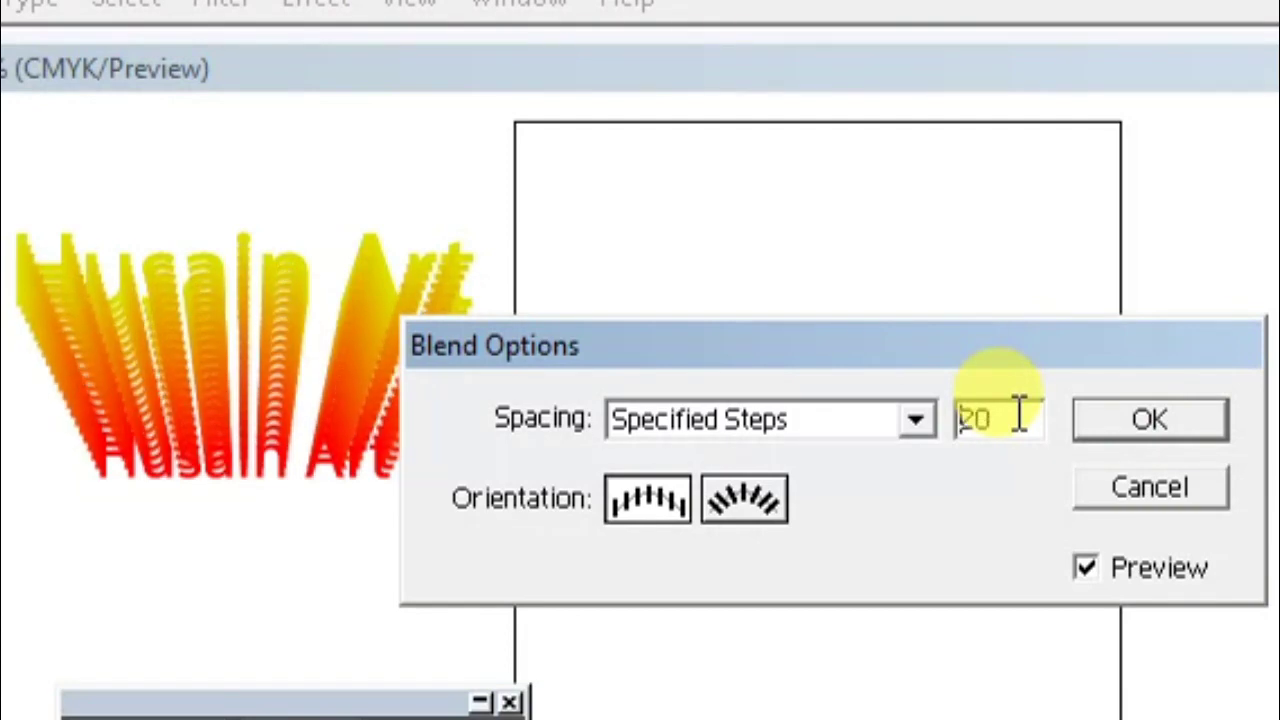
key("Up")
key("Up")
key("Up")
key("Up")
key("Up")
type("30")
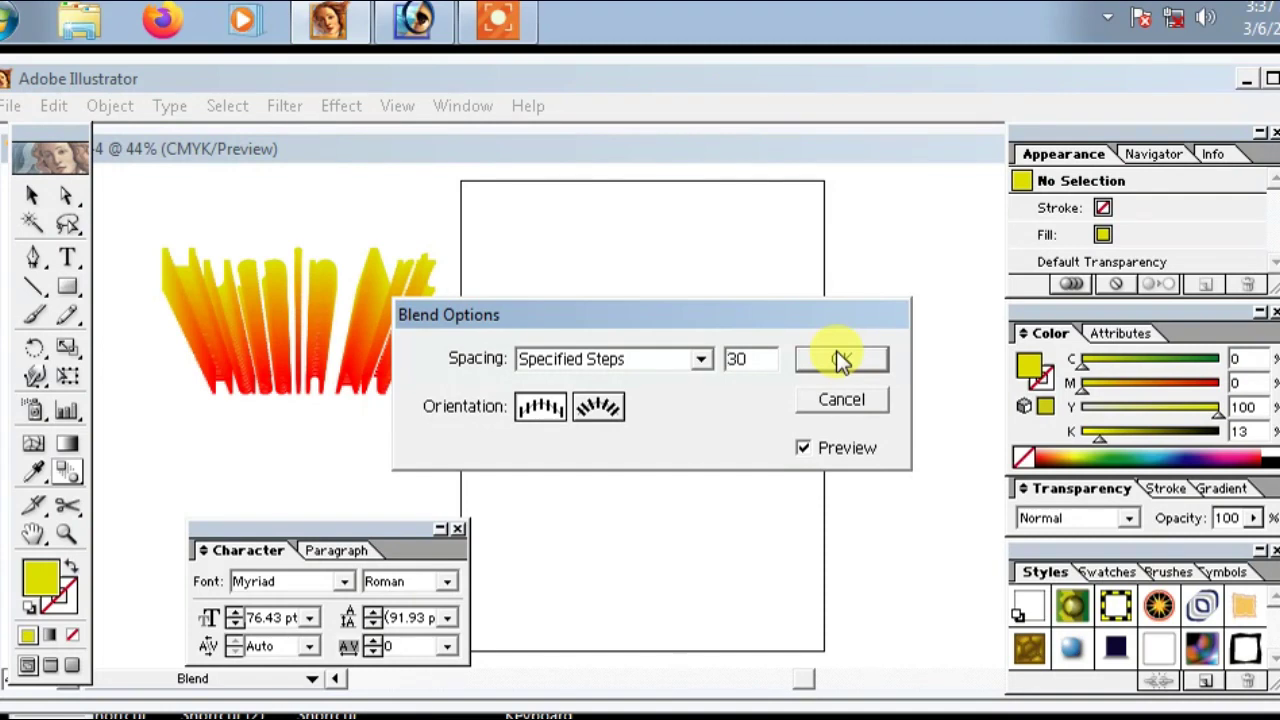
left_click(840, 360)
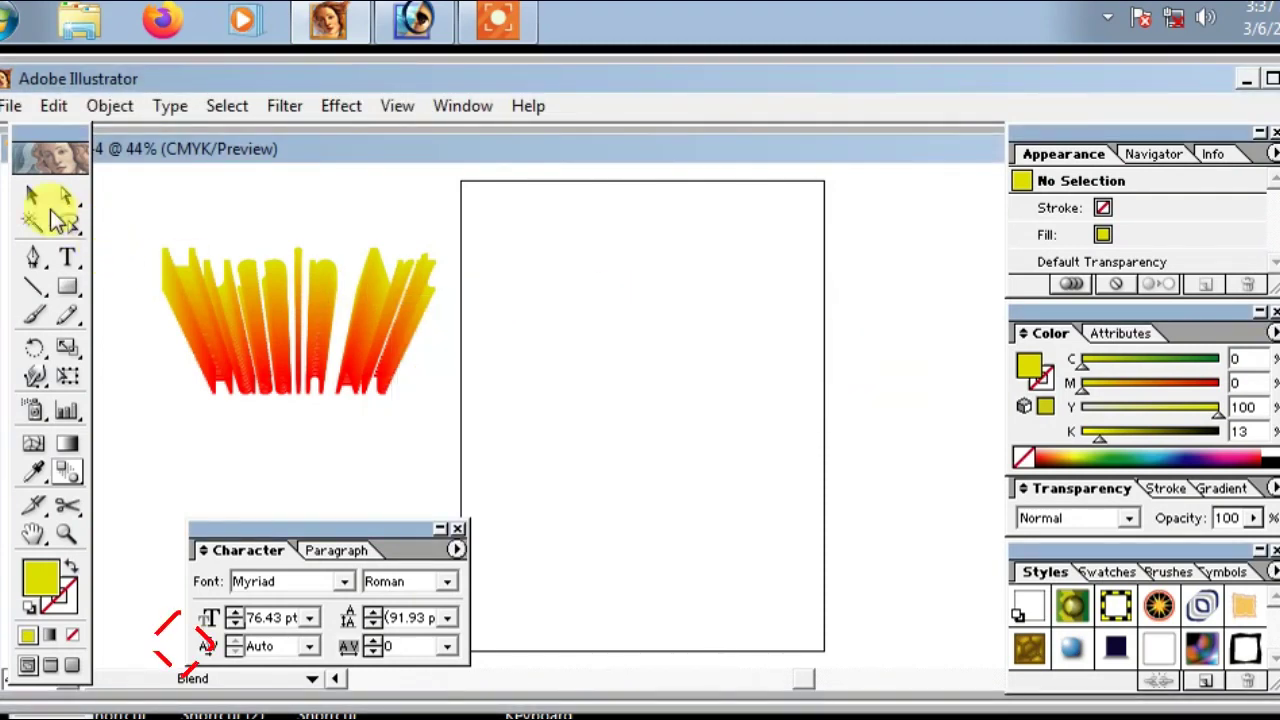
Fill the top Husain Art text green (C100 Y100 K13) and preview with panels hidden.
left_click(31, 196)
left_click_drag(254, 270, 461, 315)
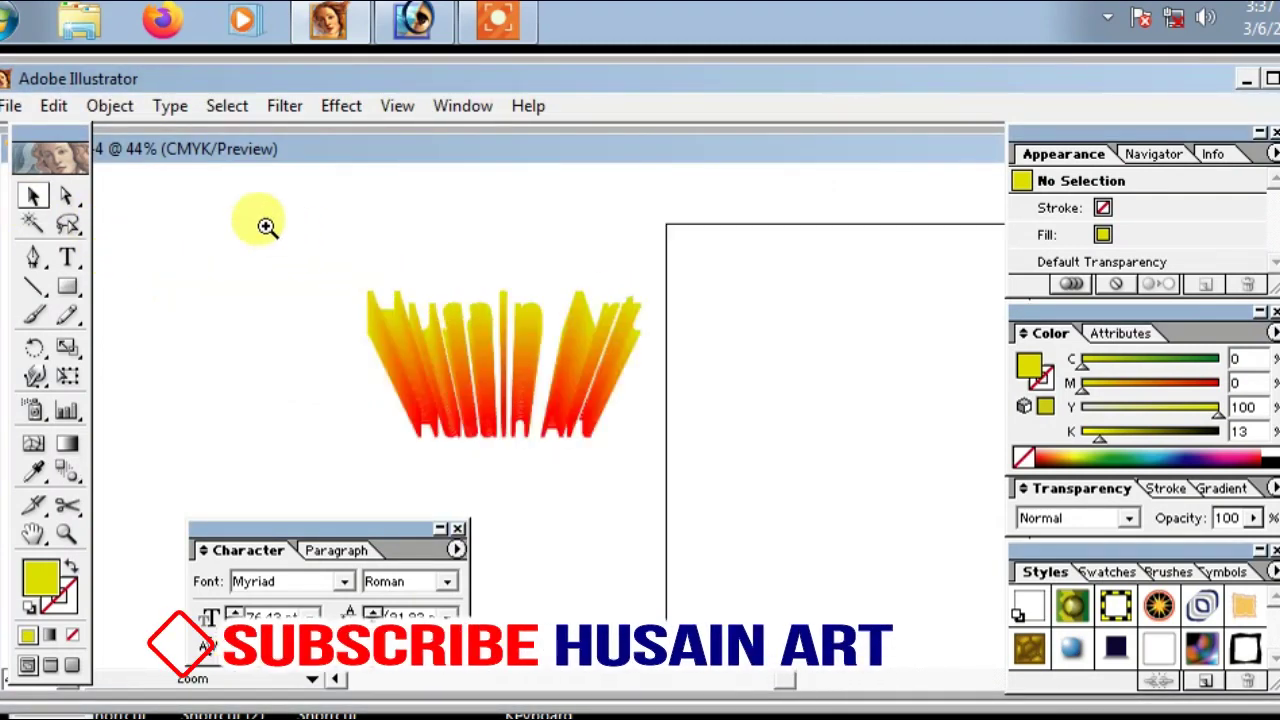
left_click_drag(306, 237, 804, 464)
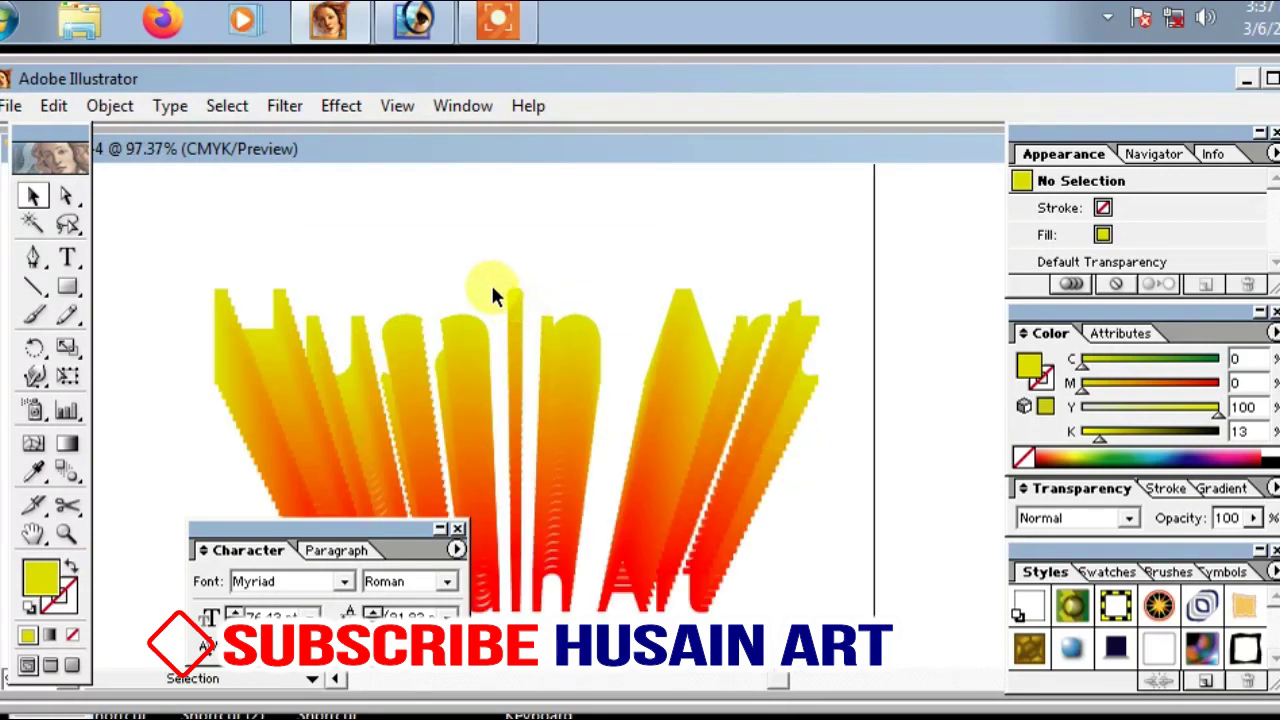
left_click_drag(478, 252, 588, 356)
left_click(580, 438, "shift")
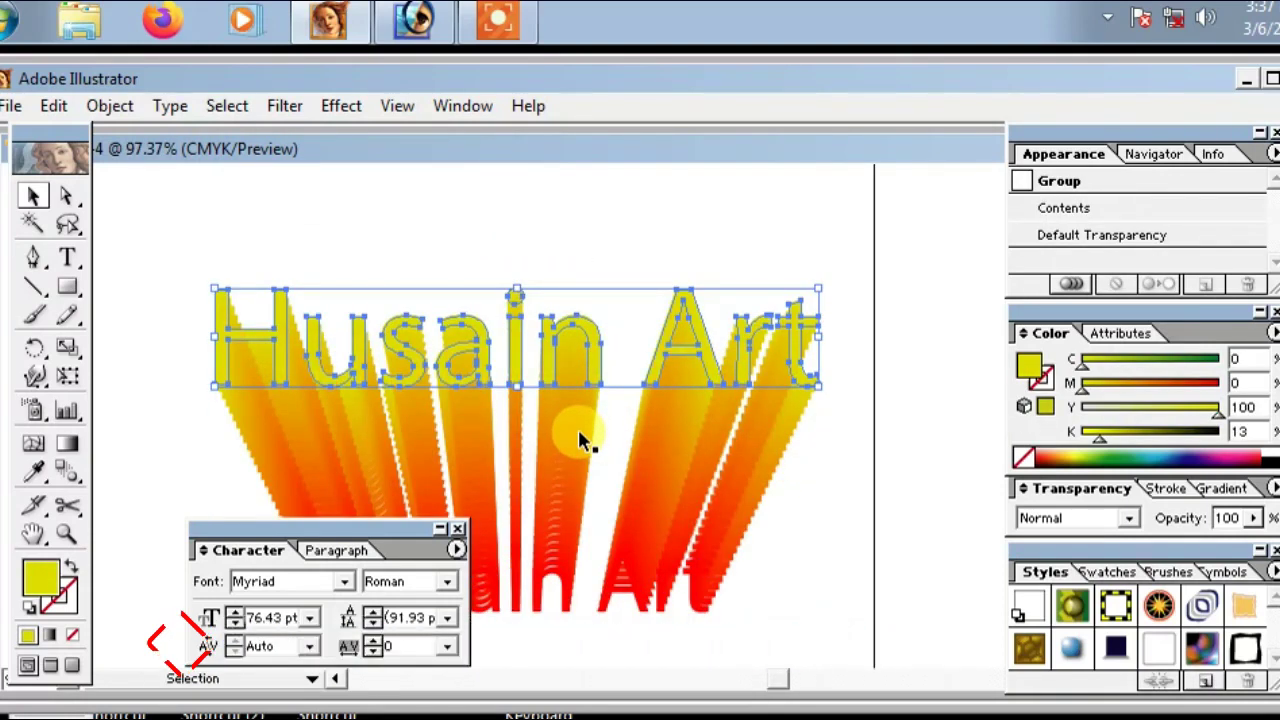
left_click_drag(1195, 360, 1257, 366)
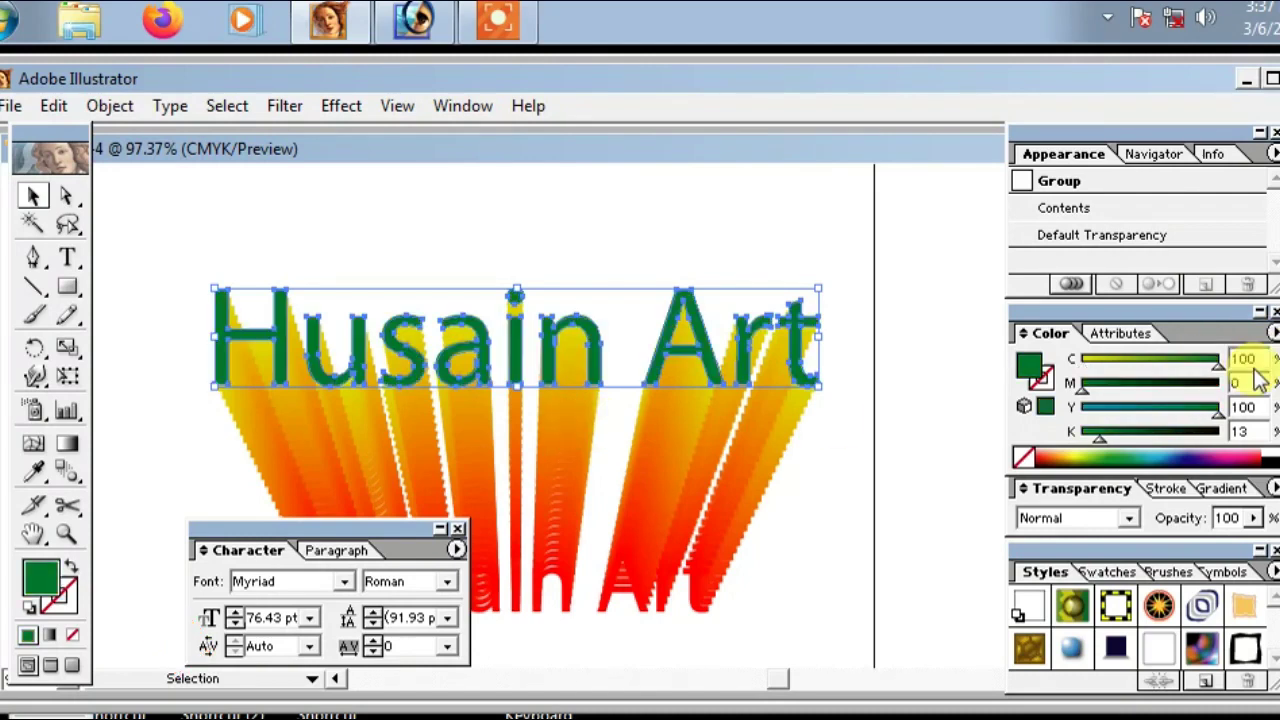
left_click(939, 463)
key("Tab")
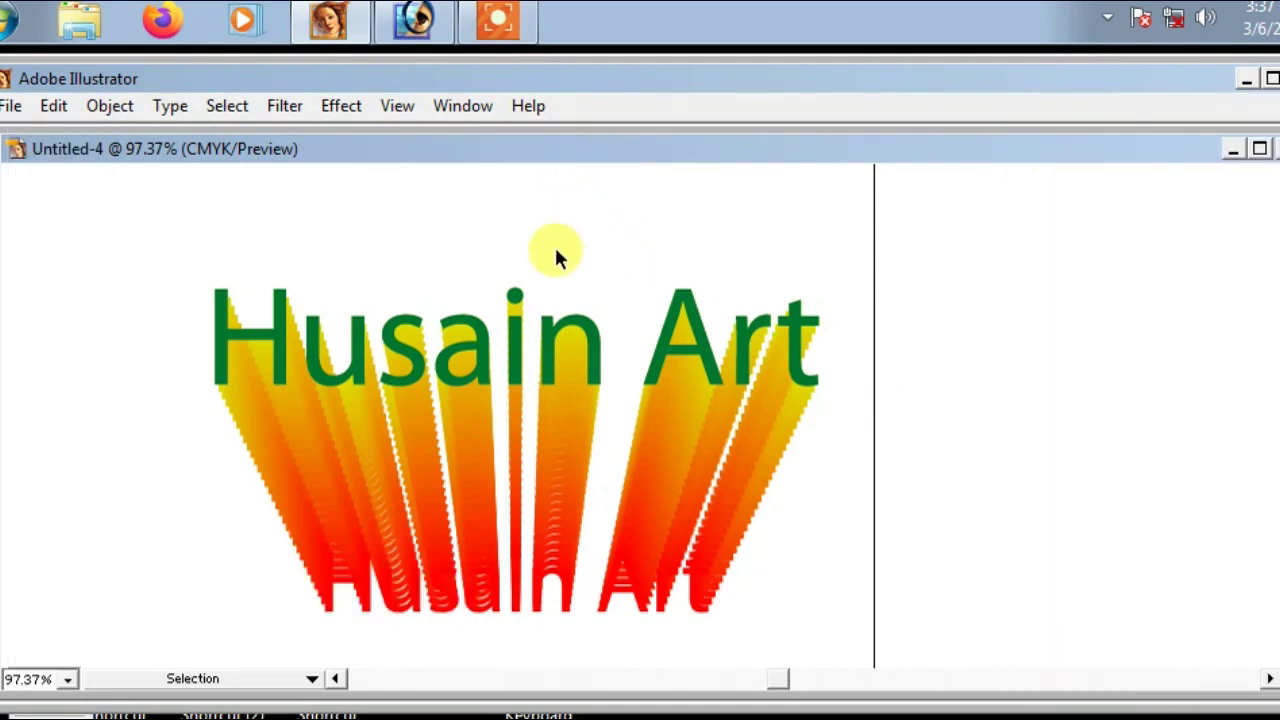
double_click(555, 147)
Select the green Husain Art text and give it a white stroke.
left_click_drag(451, 257, 580, 257)
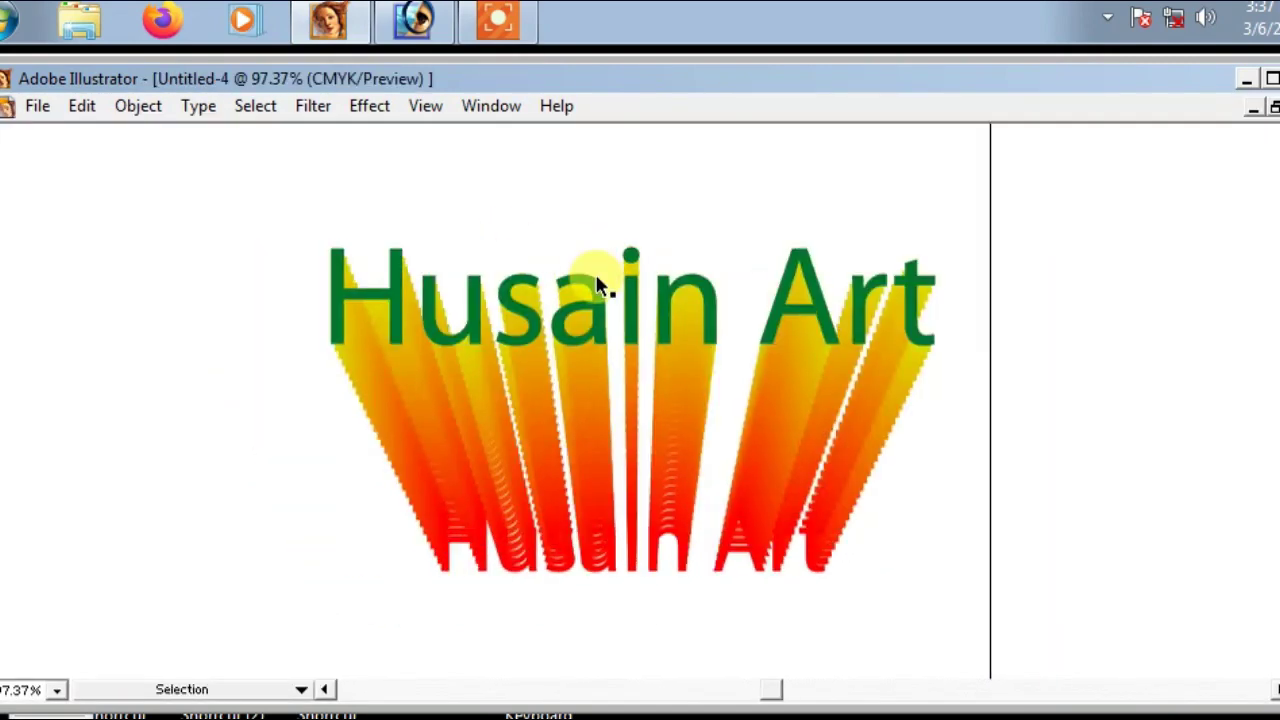
left_click(596, 287)
key("Tab")
key("c")
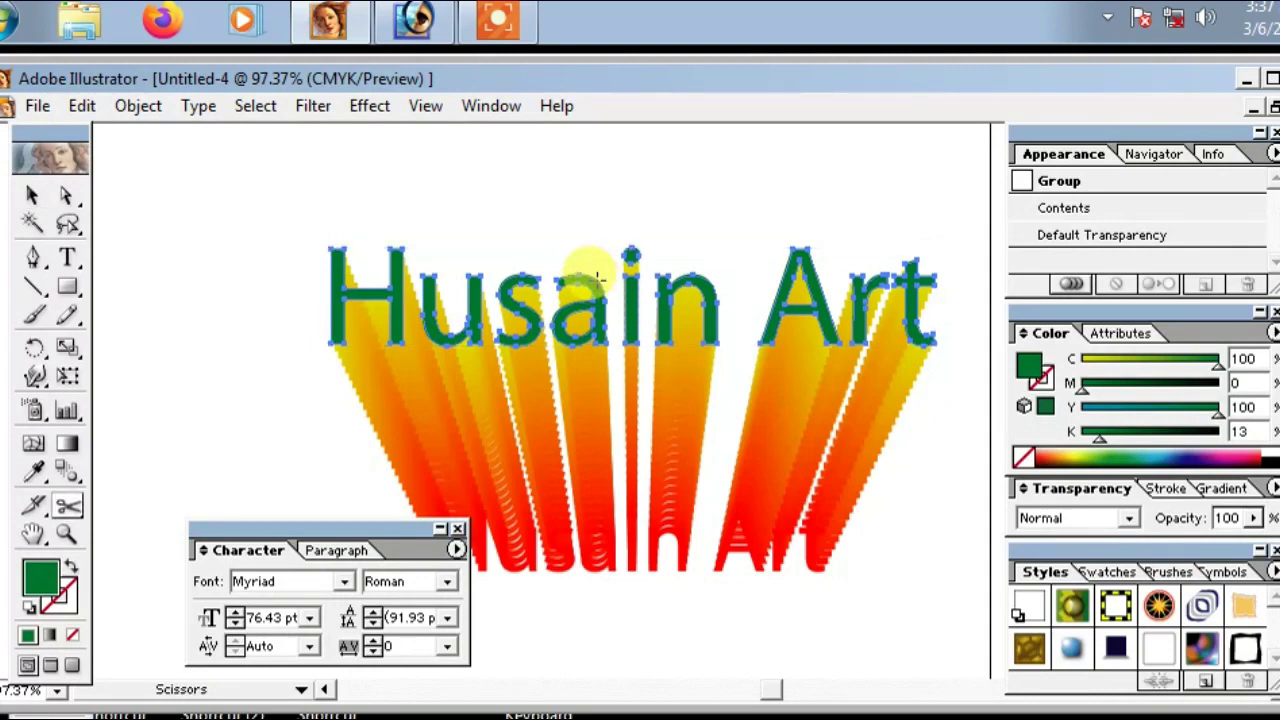
left_click(1220, 443)
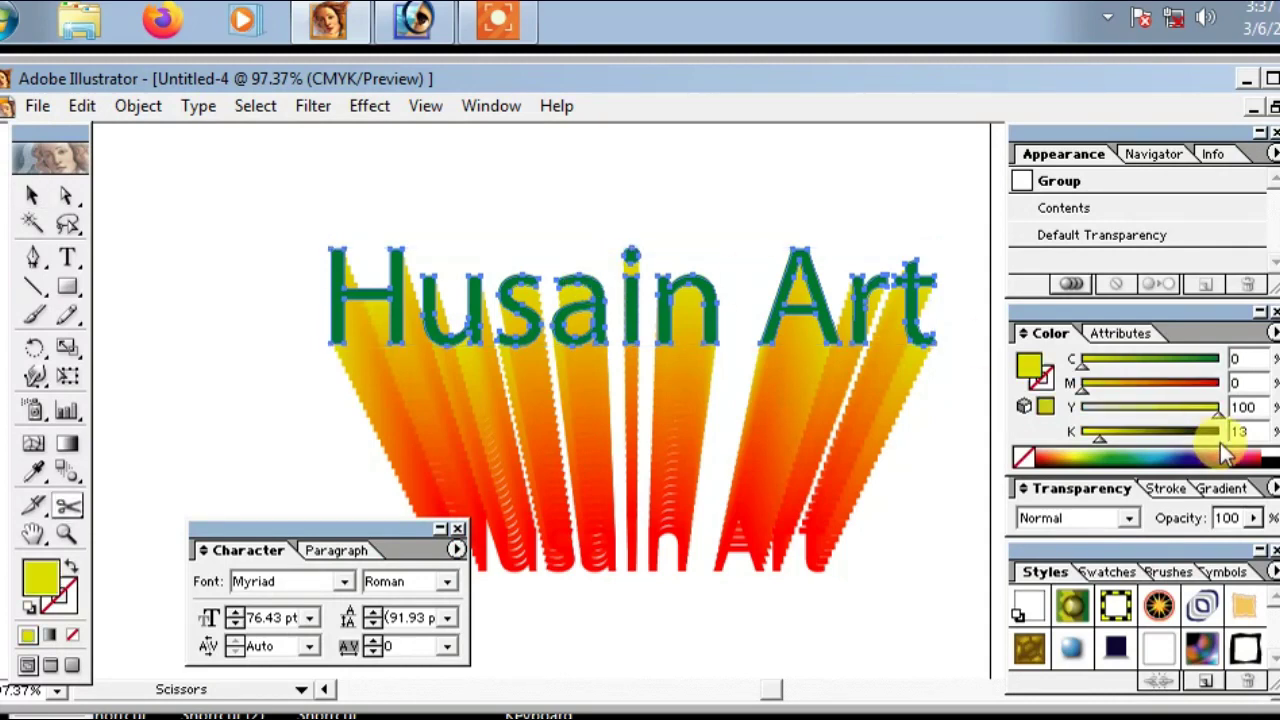
left_click(1166, 488)
left_click(1156, 517)
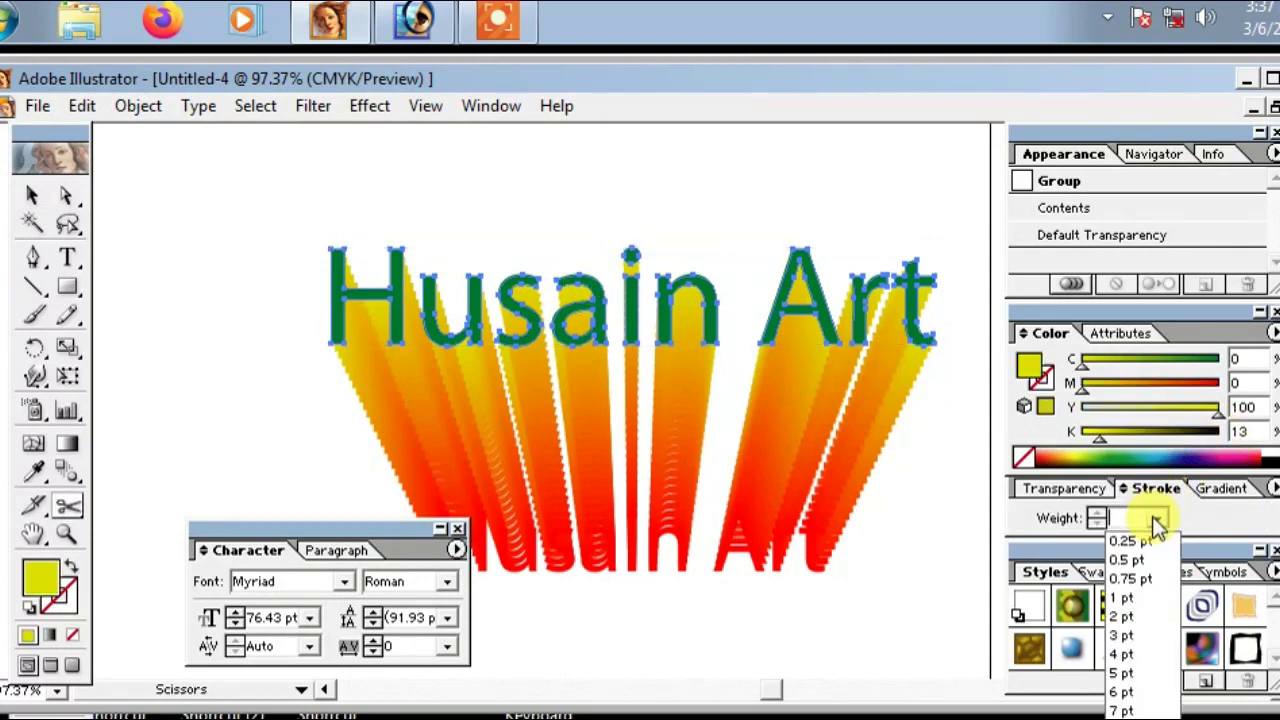
left_click(1152, 644)
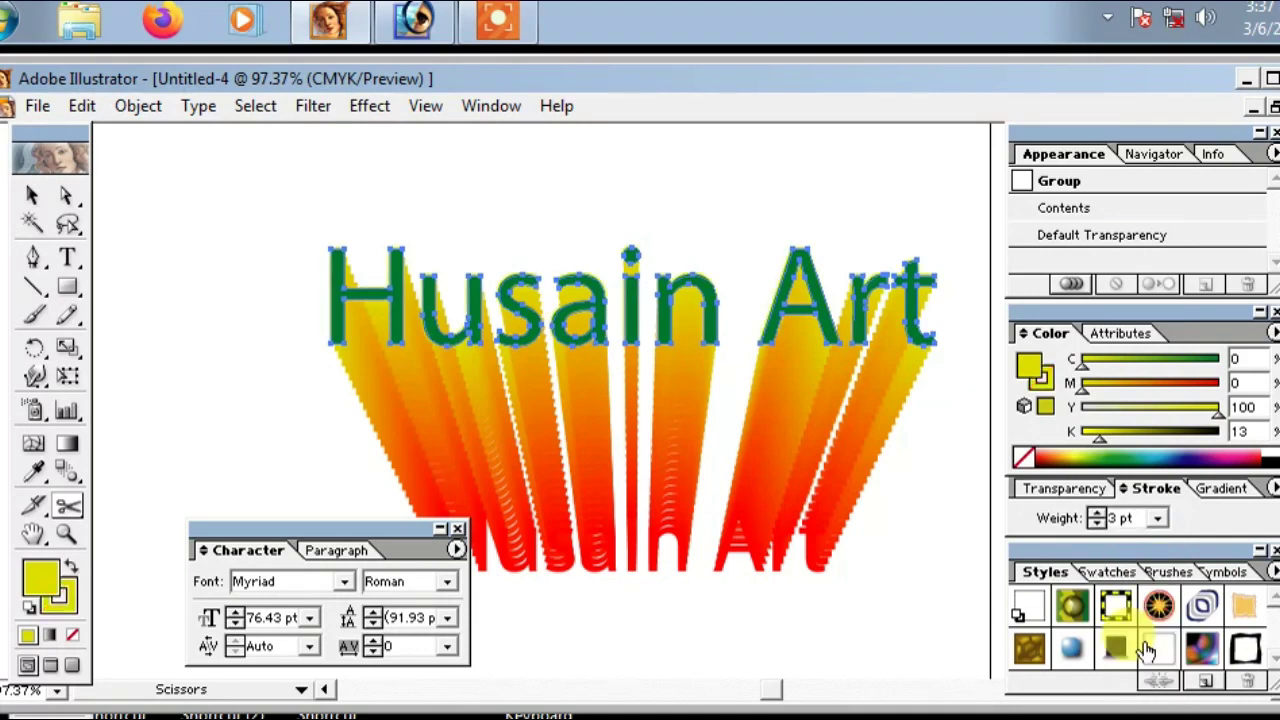
left_click(1257, 457)
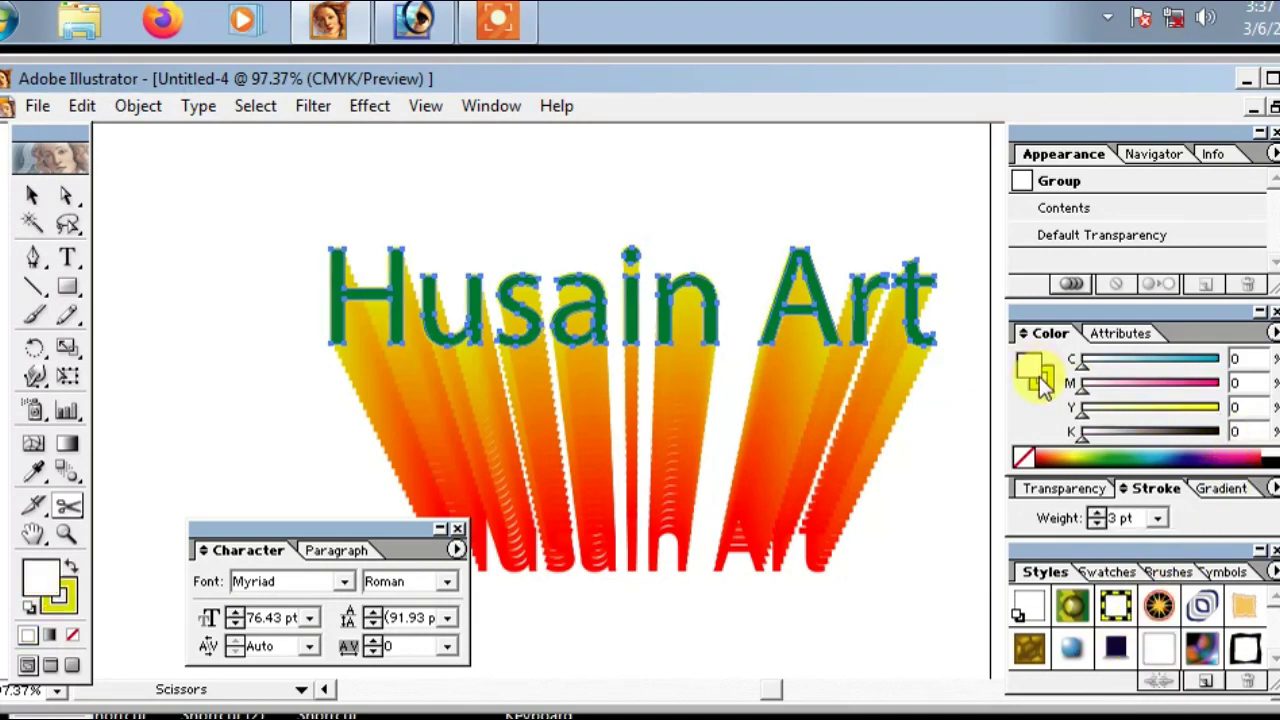
left_click(1045, 388)
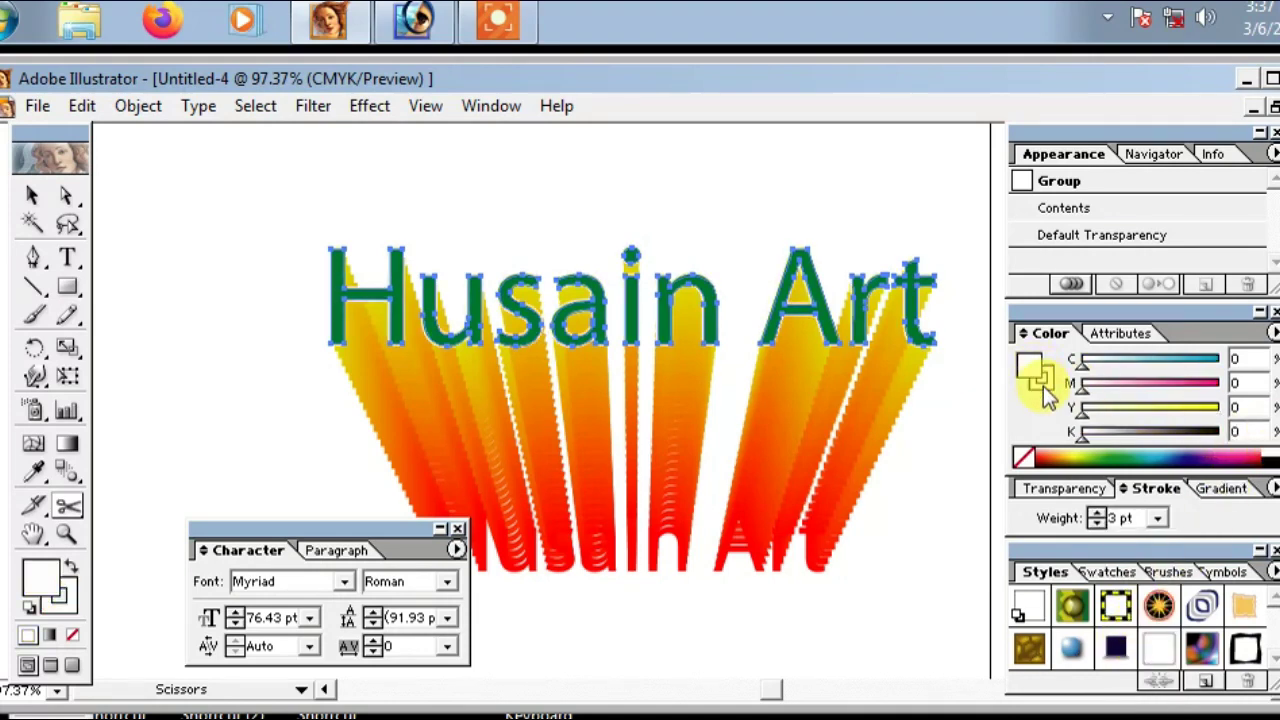
Set the white outline's weight to 6 pt, then deselect to view it.
left_click(1210, 492)
left_click(1210, 492)
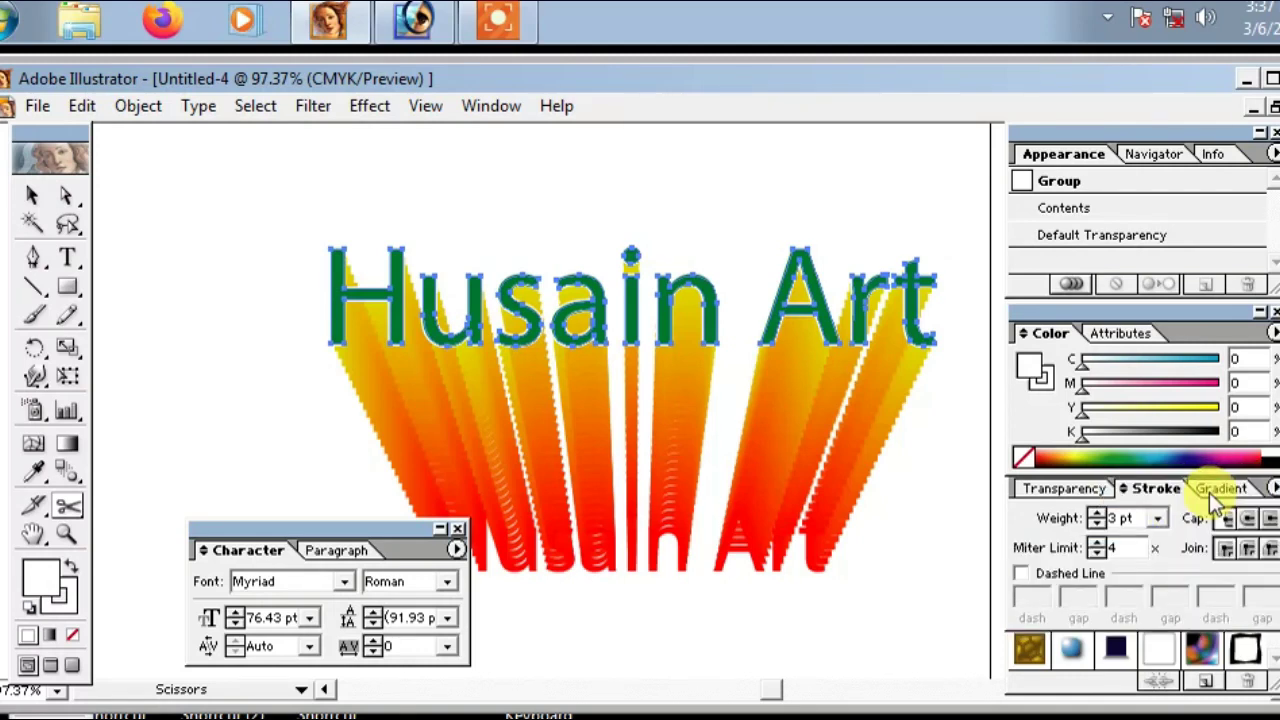
left_click(1098, 514)
left_click(1098, 515)
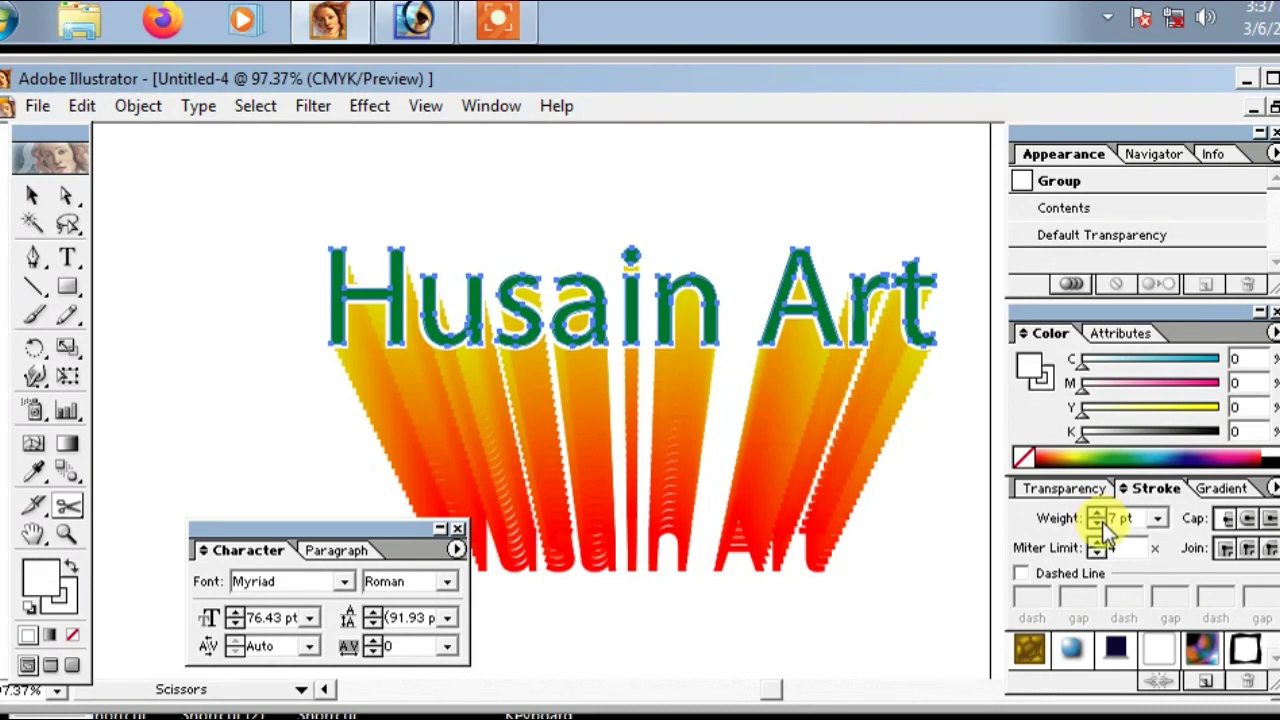
left_click(1100, 522)
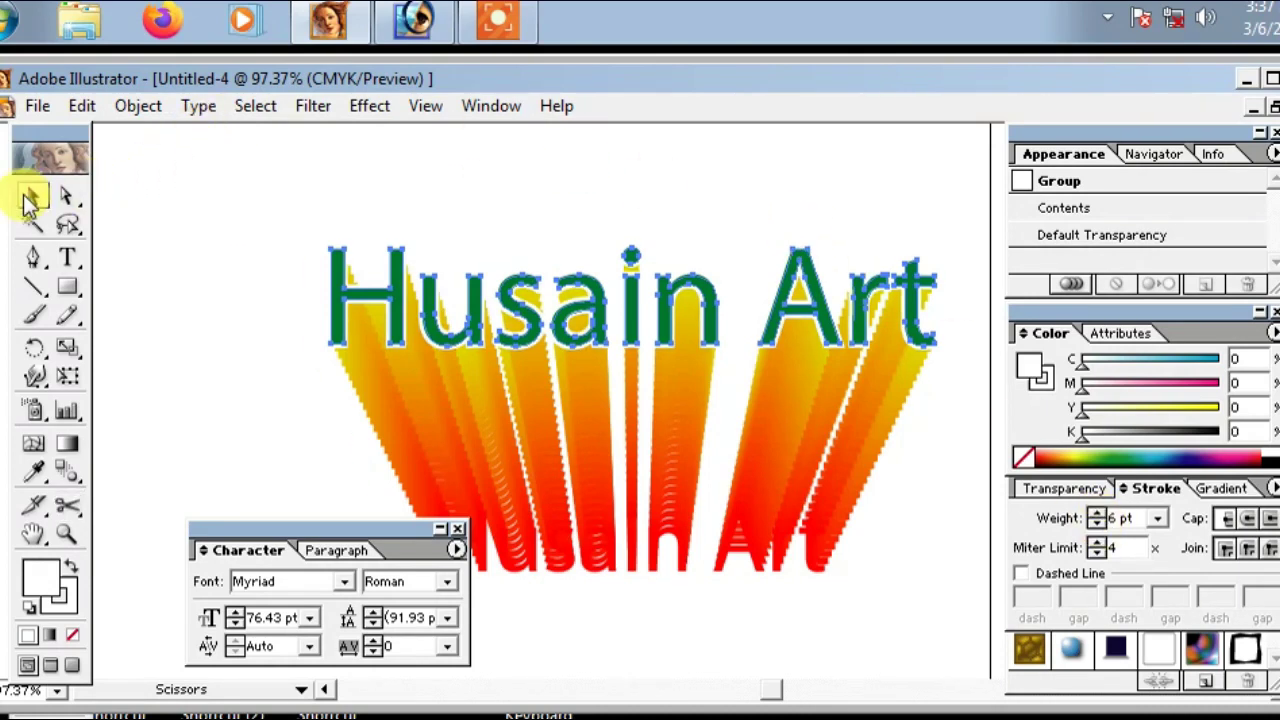
left_click(30, 200)
left_click(193, 195)
key("Tab")
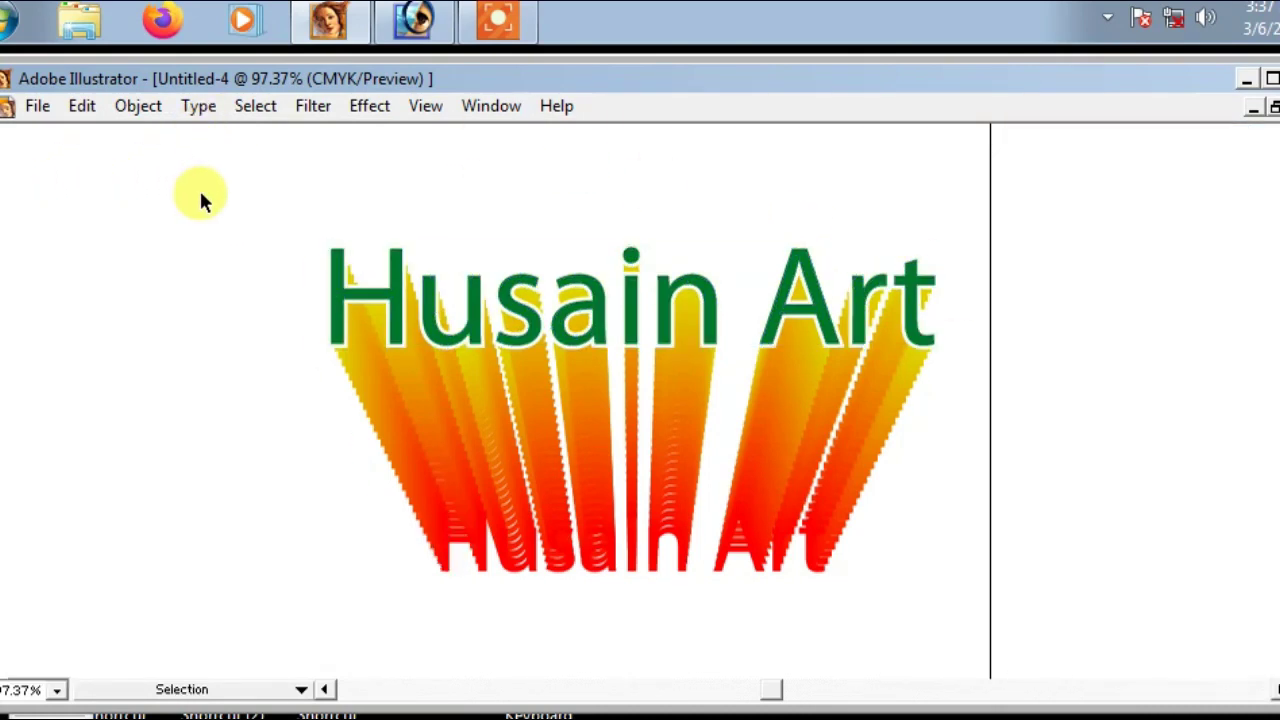
key("space")
key("ctrl+minus")
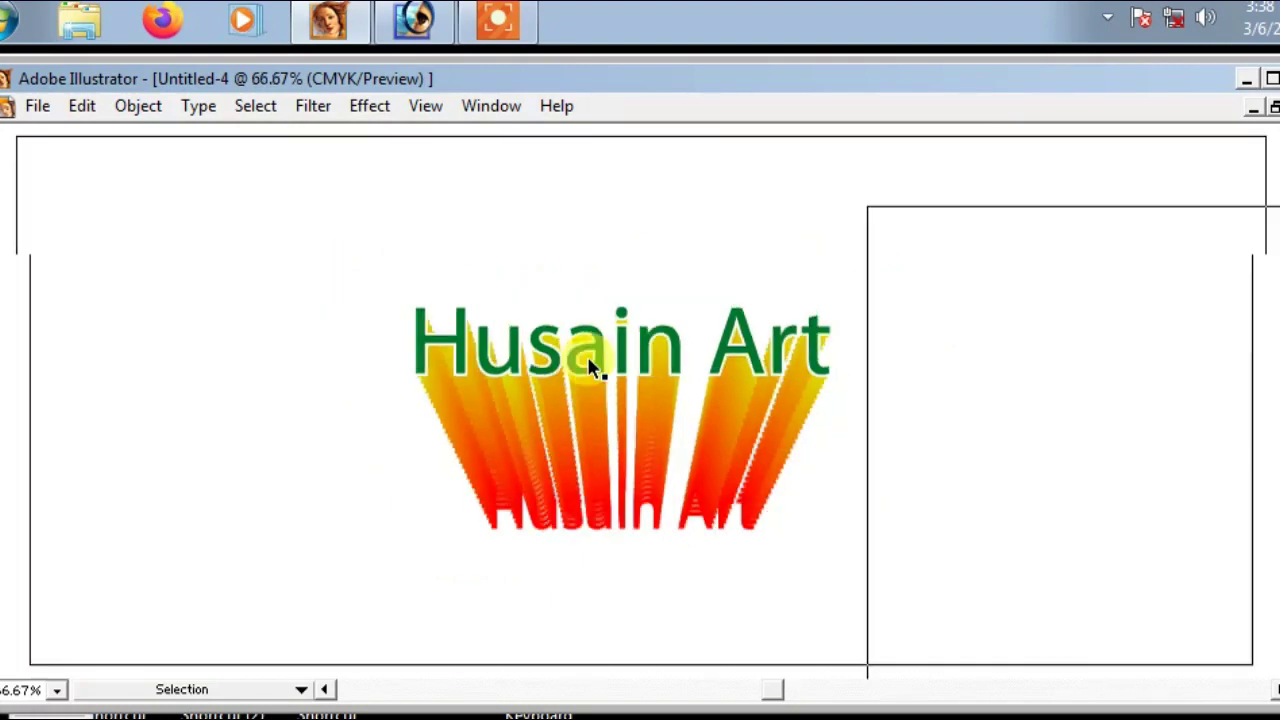
key("ctrl+minus")
key("space")
mouse_move(382, 277)
left_mouse_down()
mouse_move(834, 491)
mouse_move(371, 229)
mouse_move(780, 458)
left_mouse_up()
key("ctrl+space")
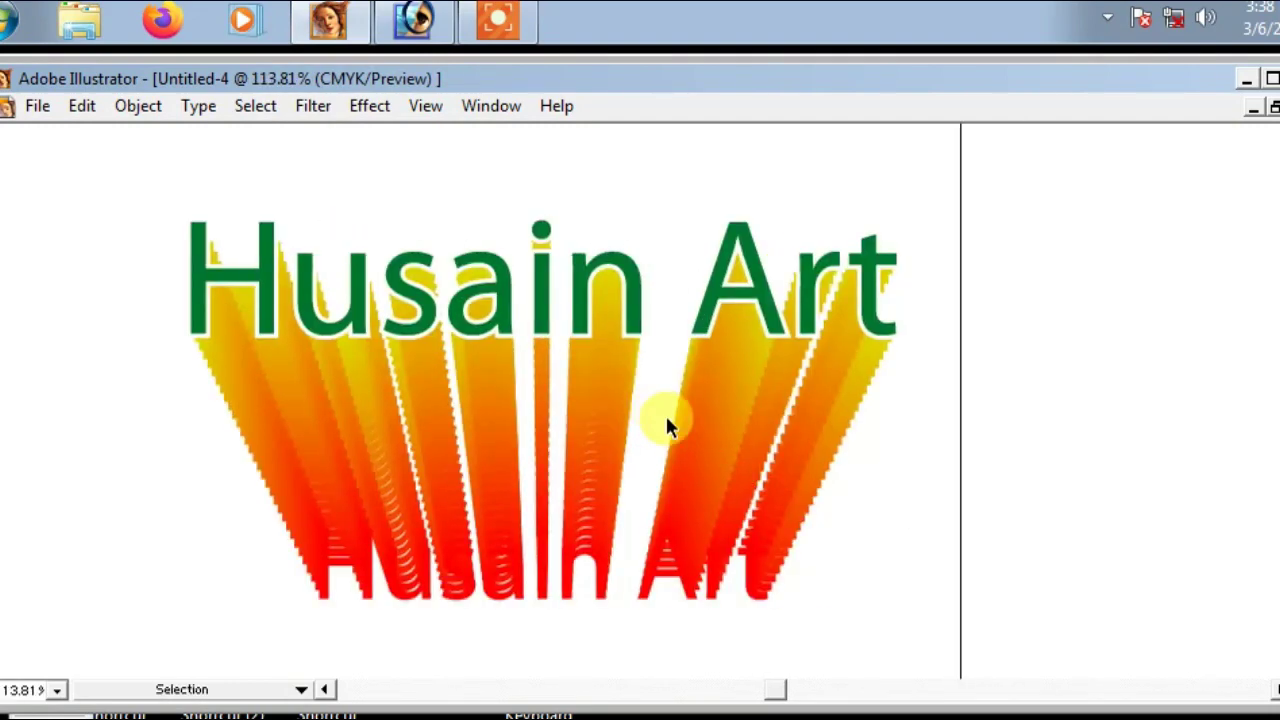
key("Tab")
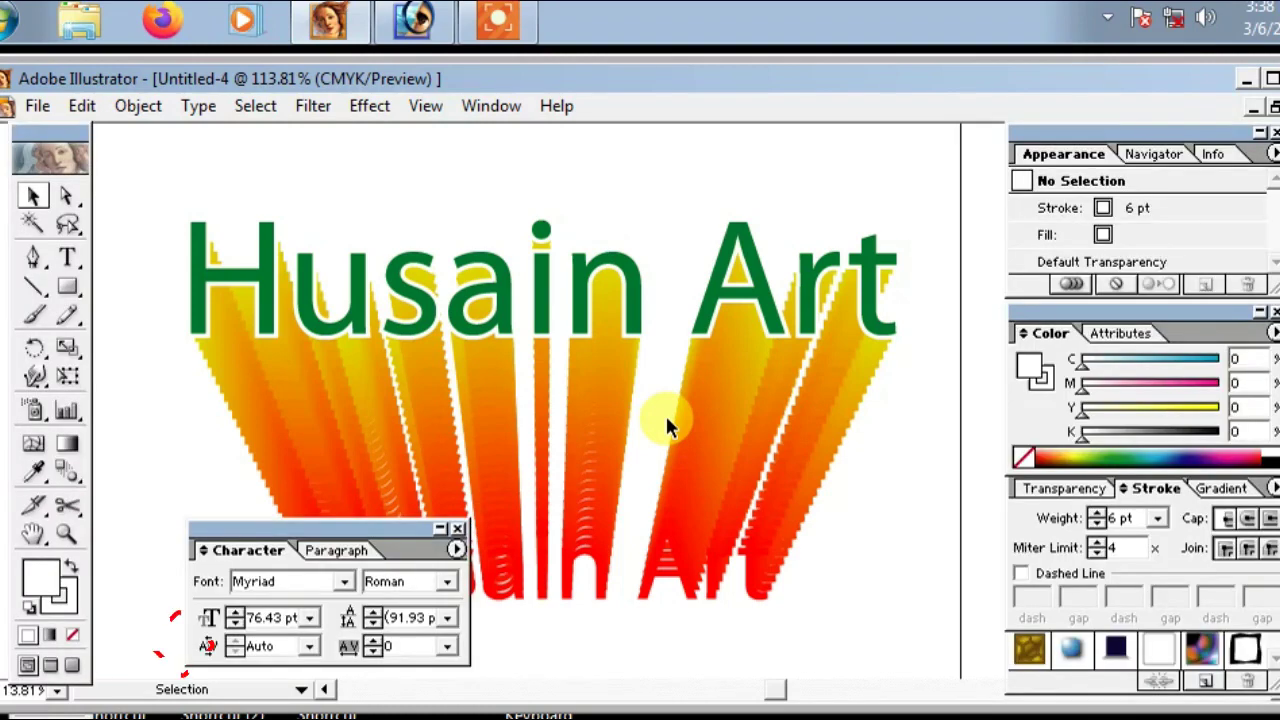